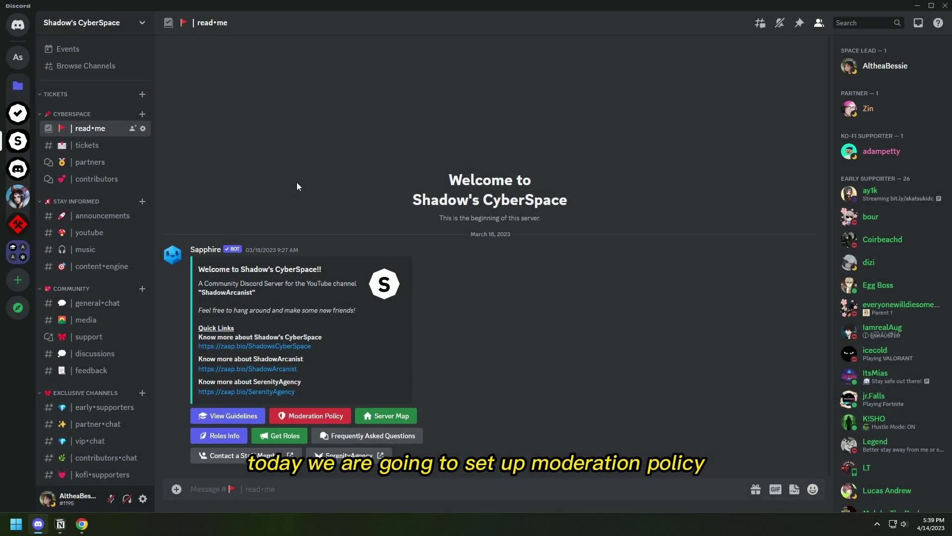
Review the server's Moderation Policy message and the sample warn and ban messages in the test channel.
click(317, 415)
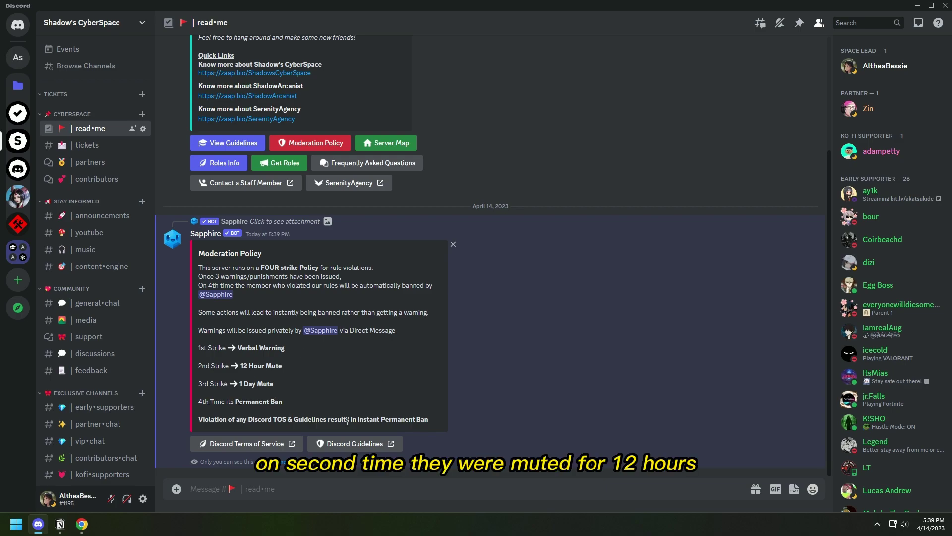
click(295, 461)
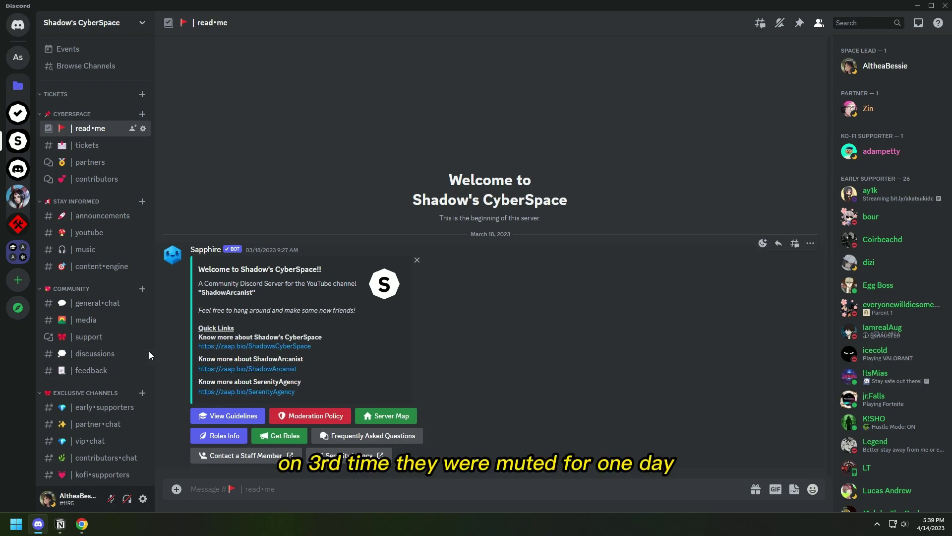
scroll(114, 347, down, 10)
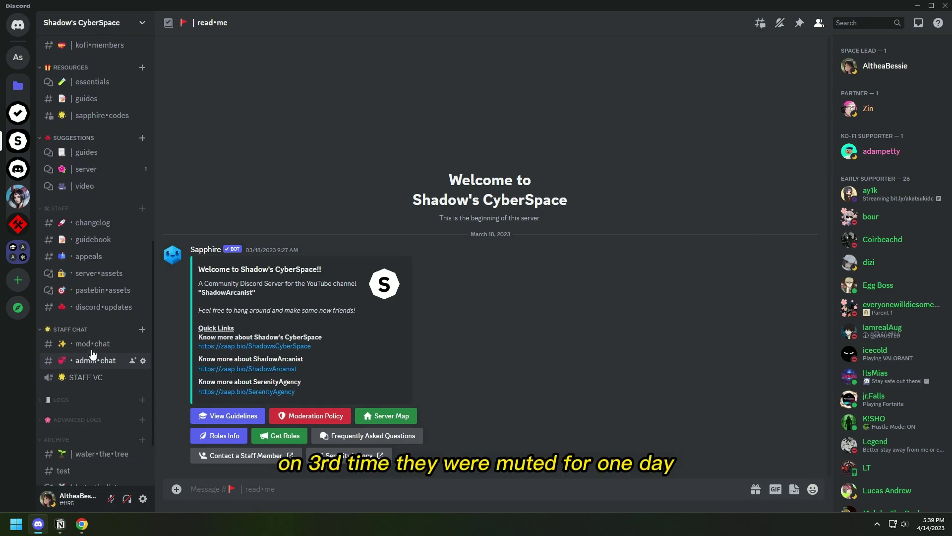
click(89, 470)
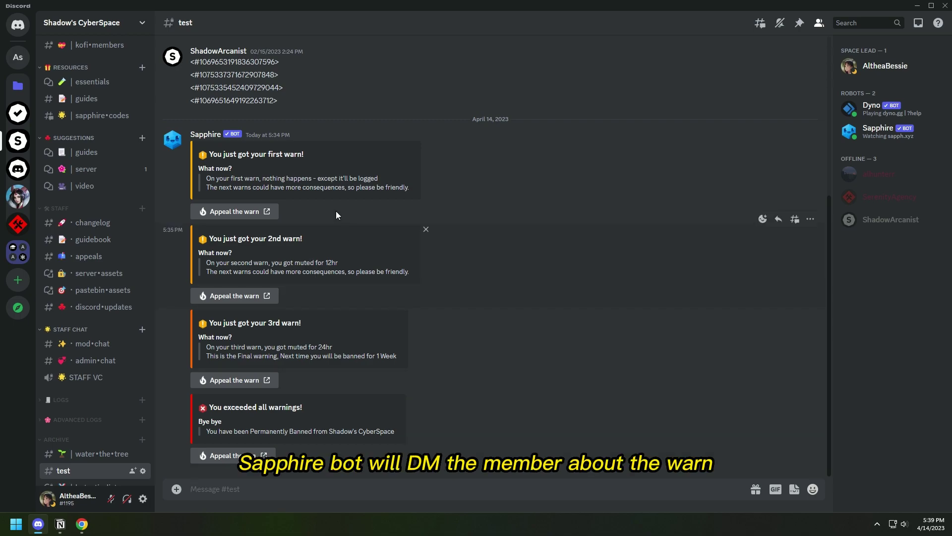
scroll(110, 366, up, 4)
scroll(110, 366, up, 5)
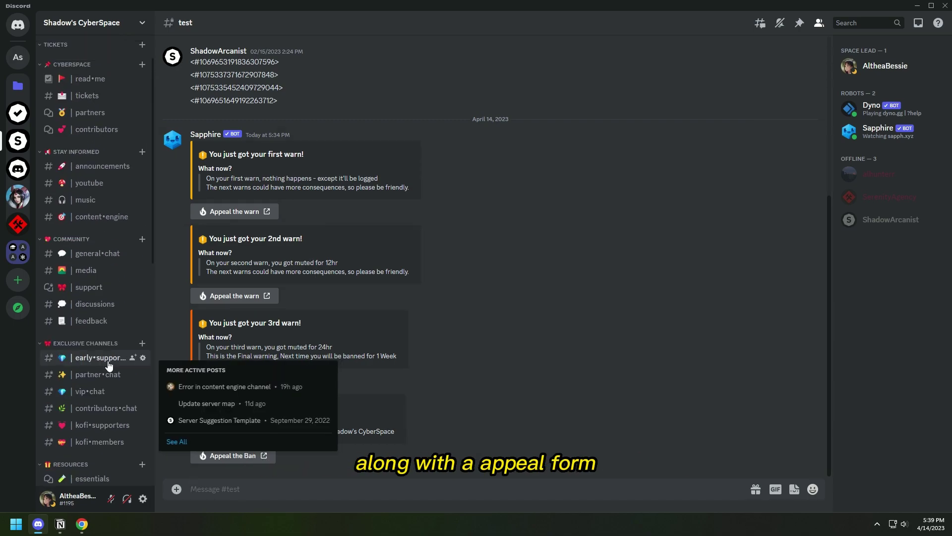
Switch to the owner's own Discord server and check the Sapphire bot in its member list.
click(18, 57)
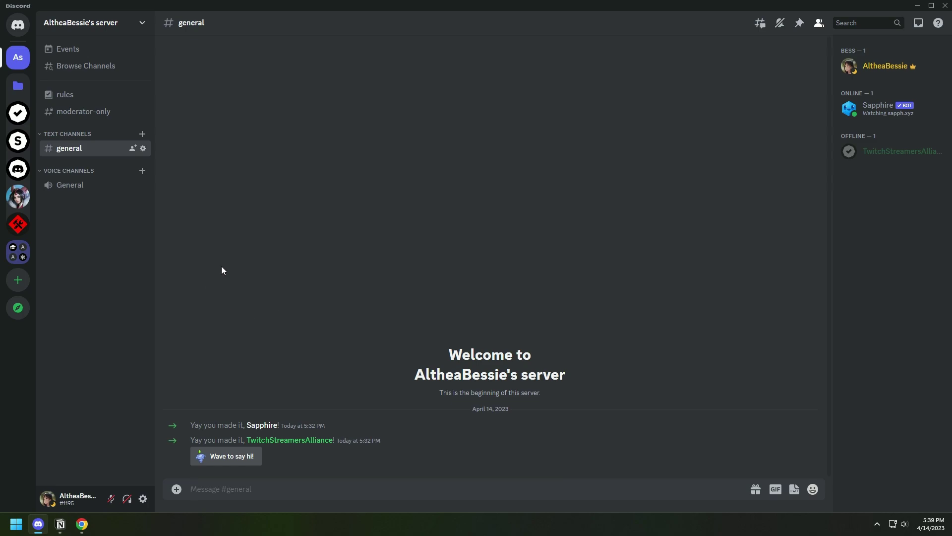
click(885, 110)
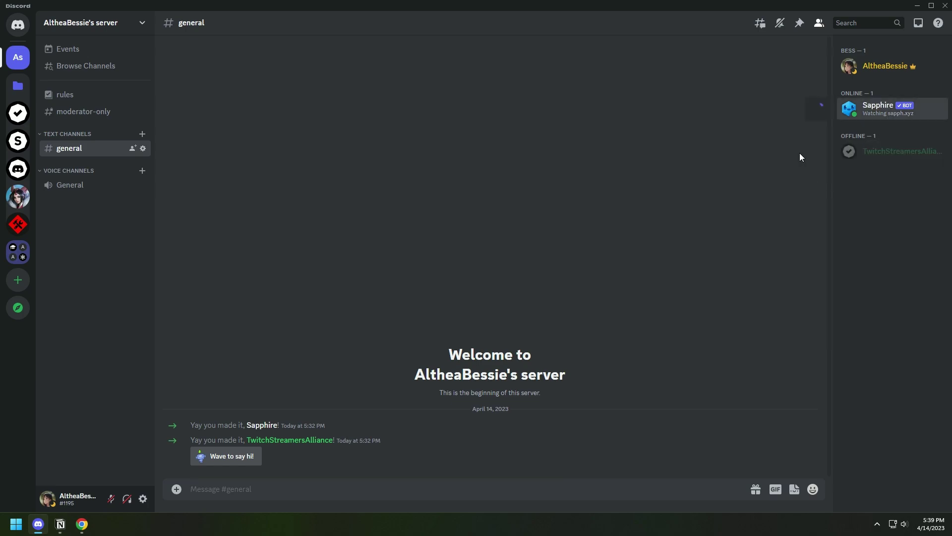
key(Escape)
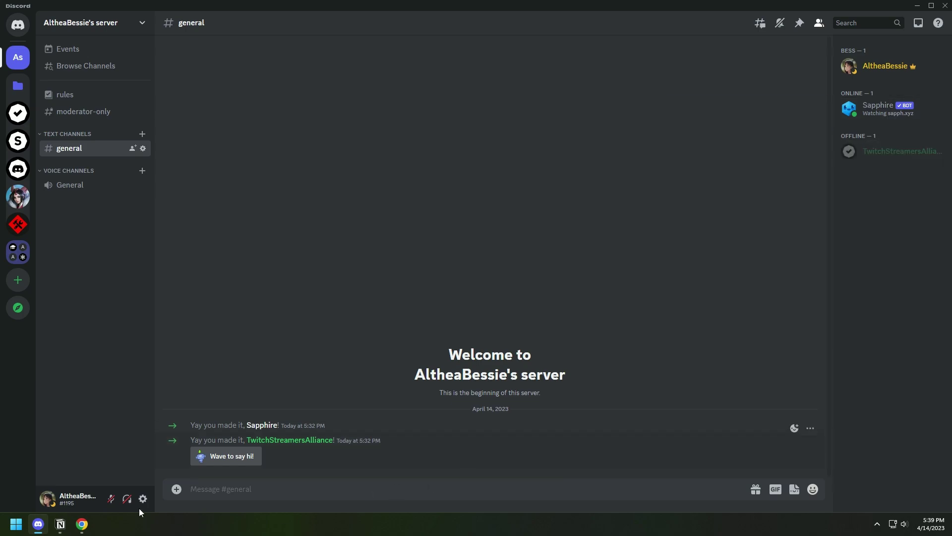
Switch to the Sapphire dashboard in Chrome and create a message template named "dm warn 1".
click(82, 524)
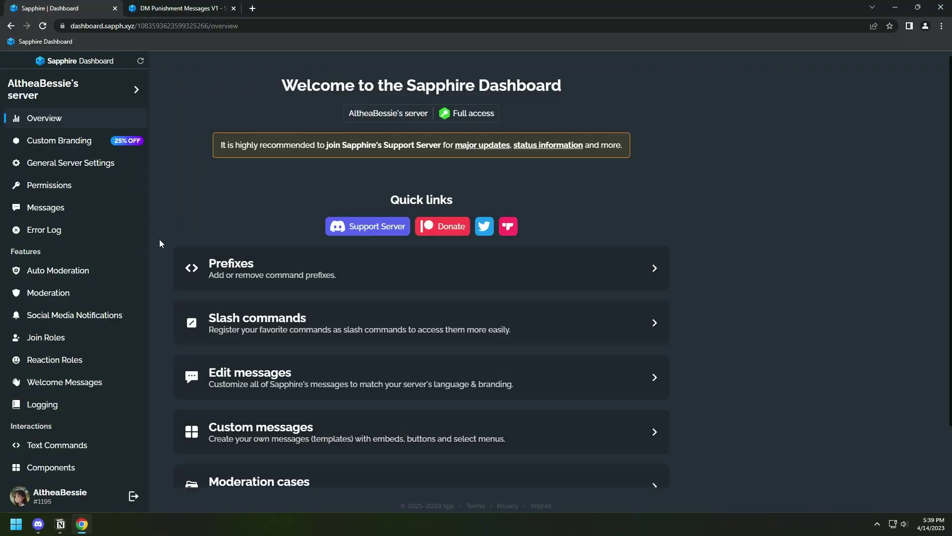
click(56, 208)
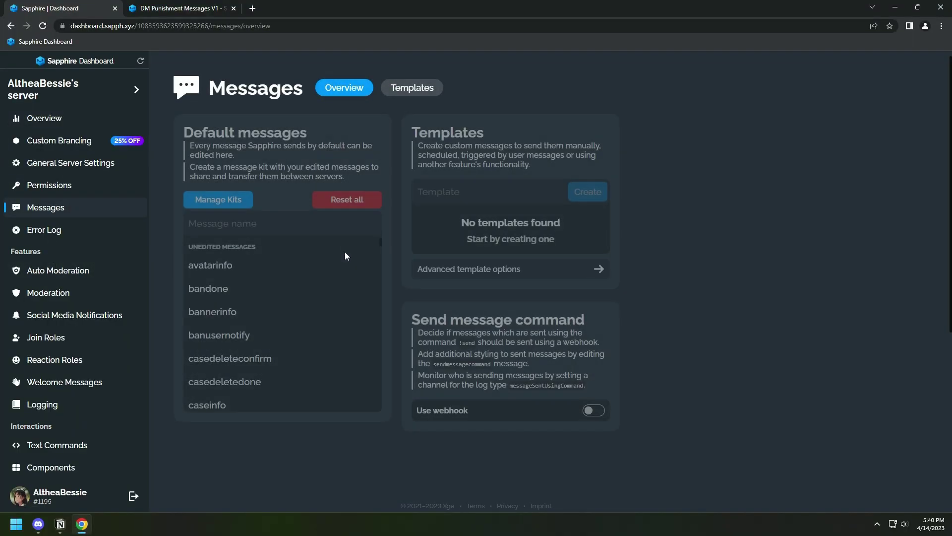
click(488, 192)
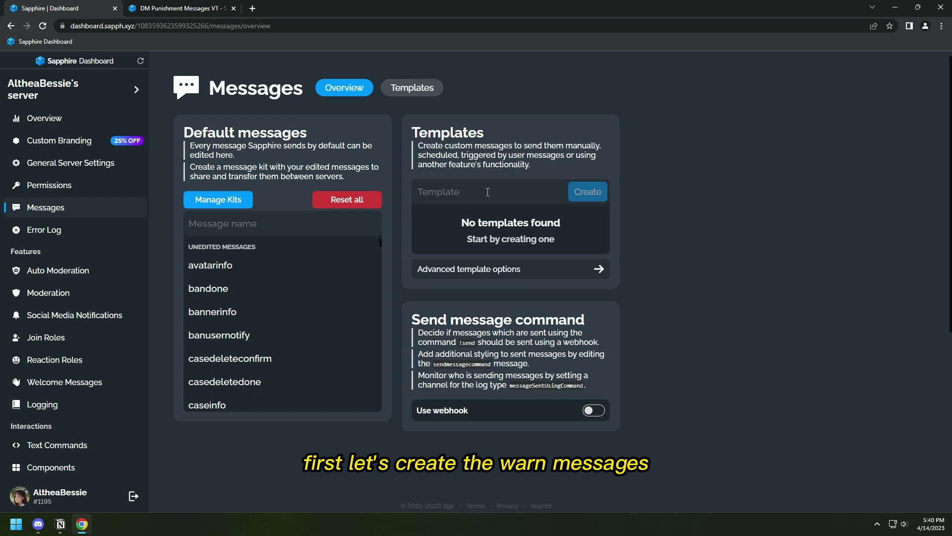
text(dm warn)
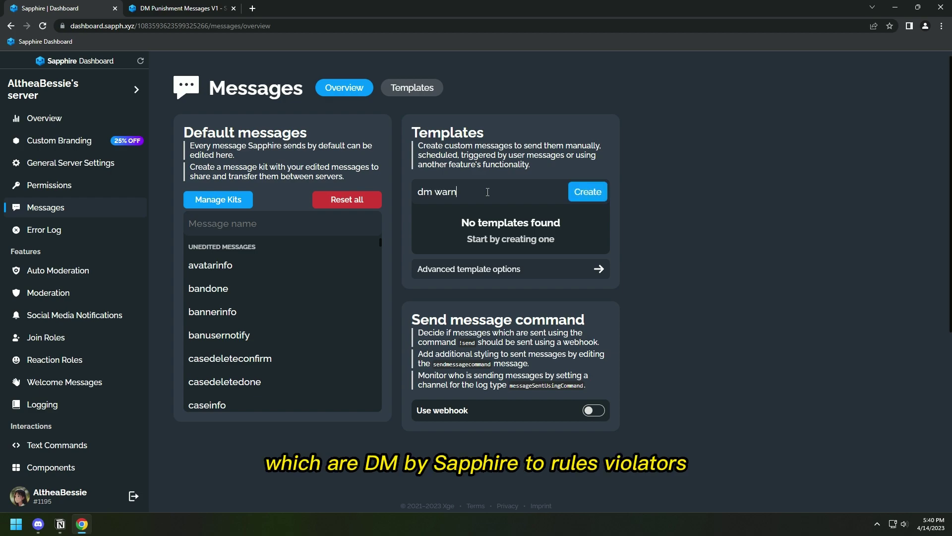
text( 1)
key(Return)
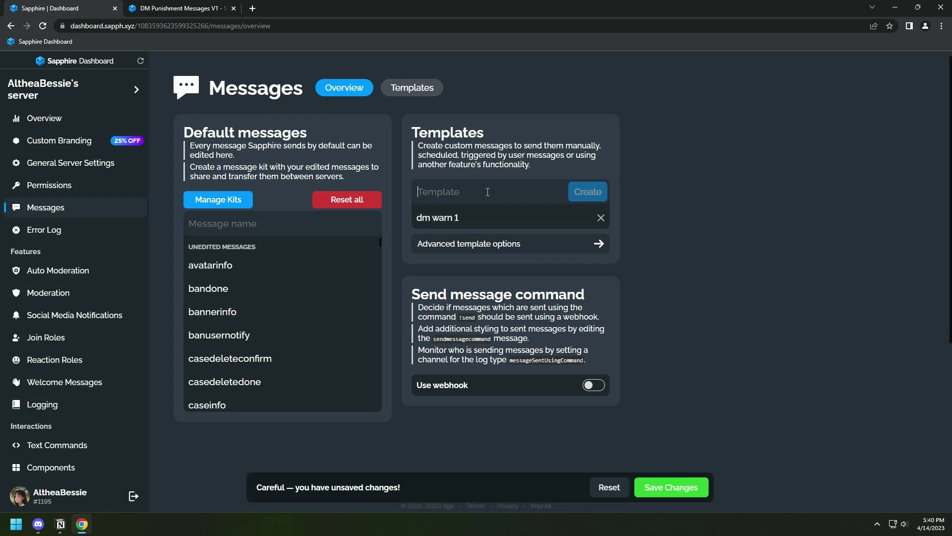
Open the raw code of the "dm warn 1" template and delete all of its default content.
click(474, 217)
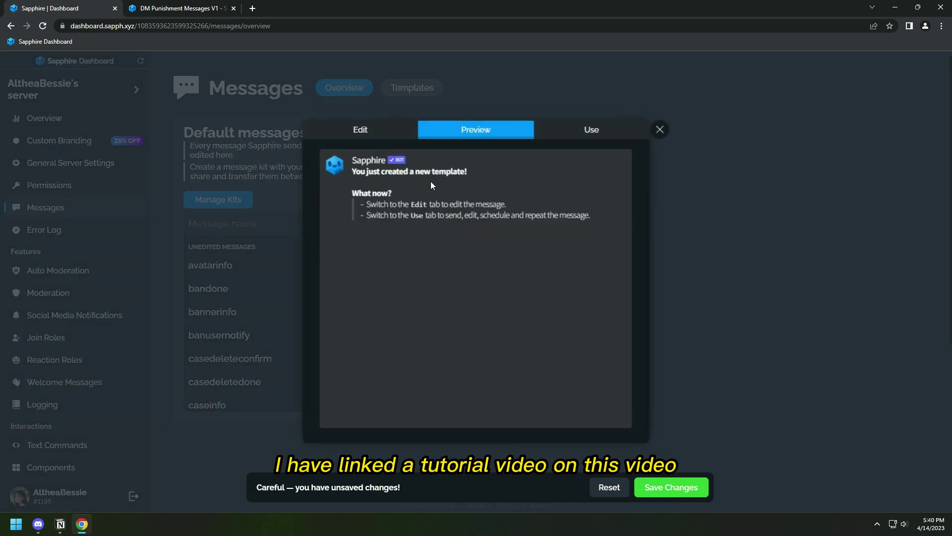
click(384, 133)
click(468, 158)
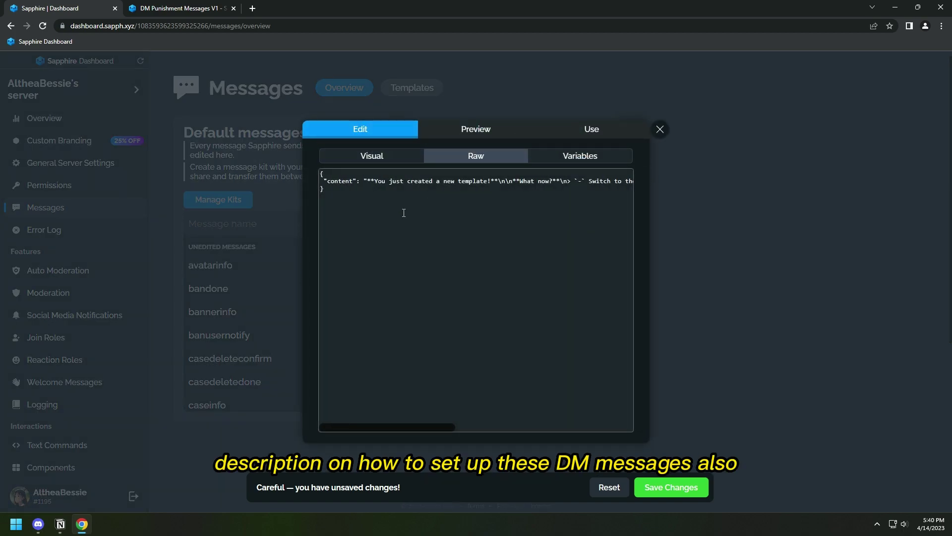
key(ctrl+a)
key(BackSpace)
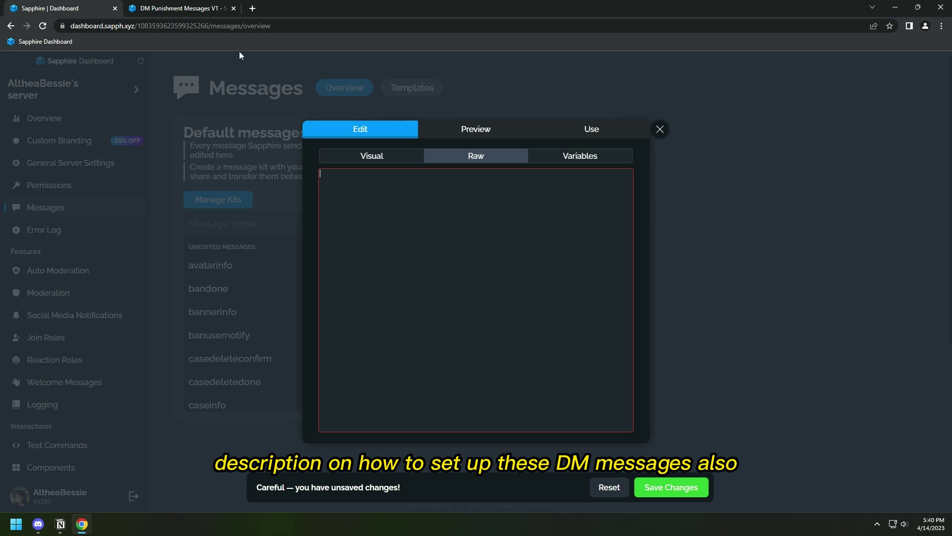
Copy the First Warn Message raw code from the DM Punishment Messages V1 guide page.
click(194, 8)
scroll(439, 330, down, 8)
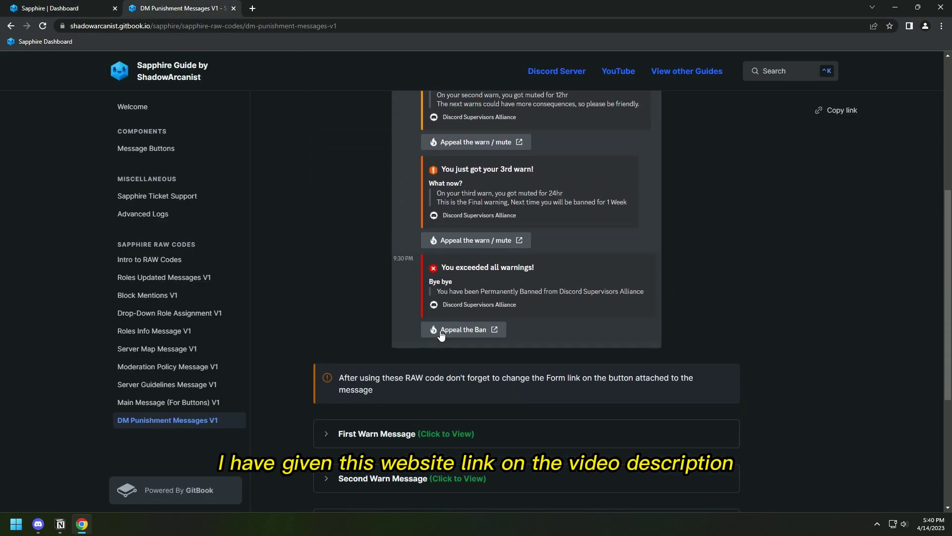
scroll(441, 336, down, 2)
click(325, 329)
scroll(495, 383, down, 1)
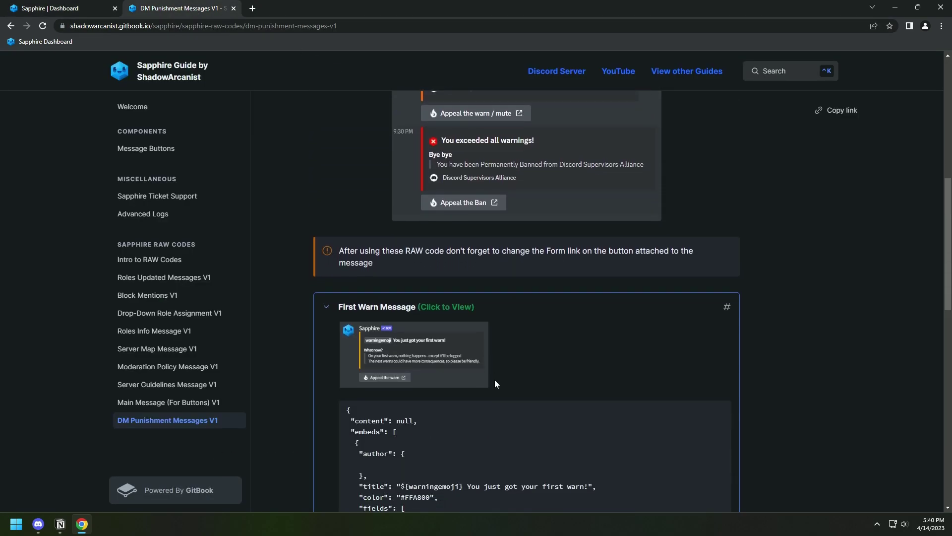
scroll(495, 383, down, 2)
click(720, 330)
Paste the copied code into the "dm warn 1" template's raw editor, preview the message and close the template.
click(63, 9)
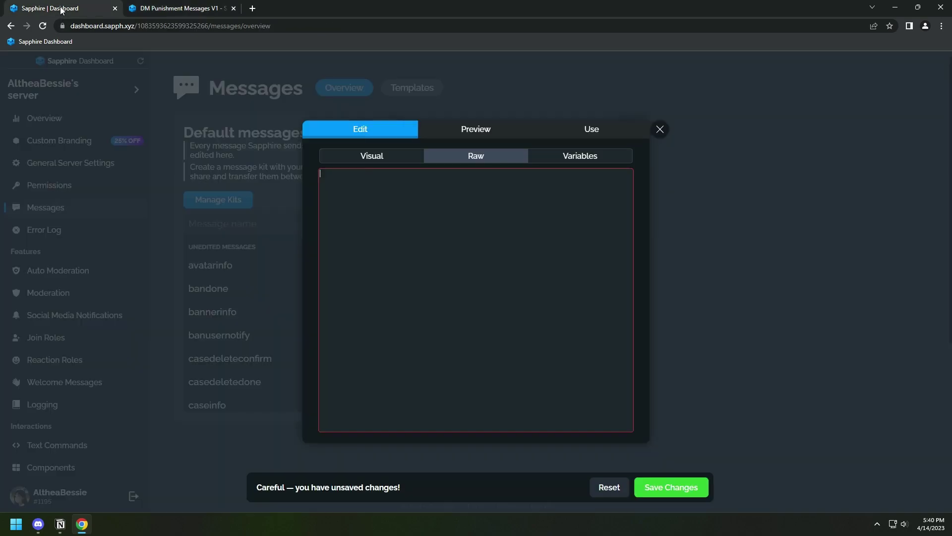
right_click(350, 207)
click(385, 288)
scroll(471, 233, up, 2)
click(459, 132)
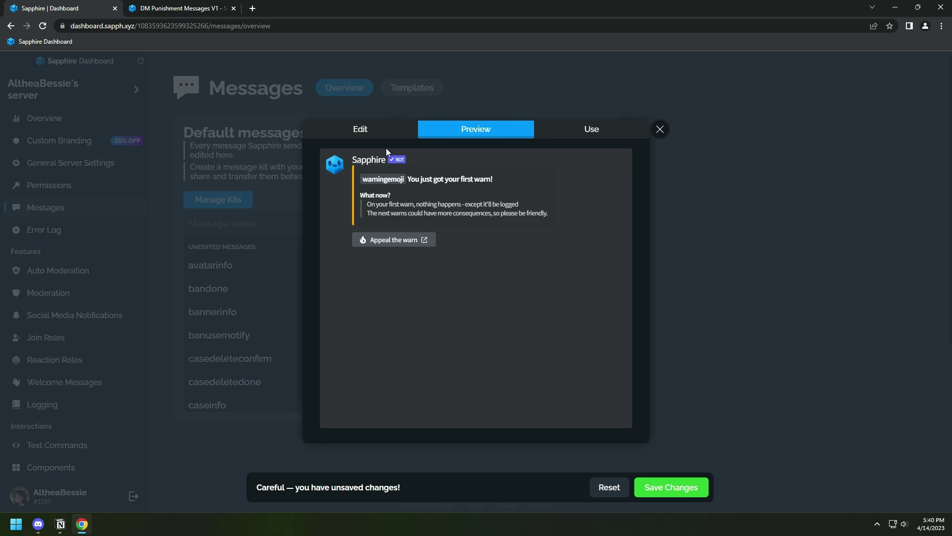
click(695, 339)
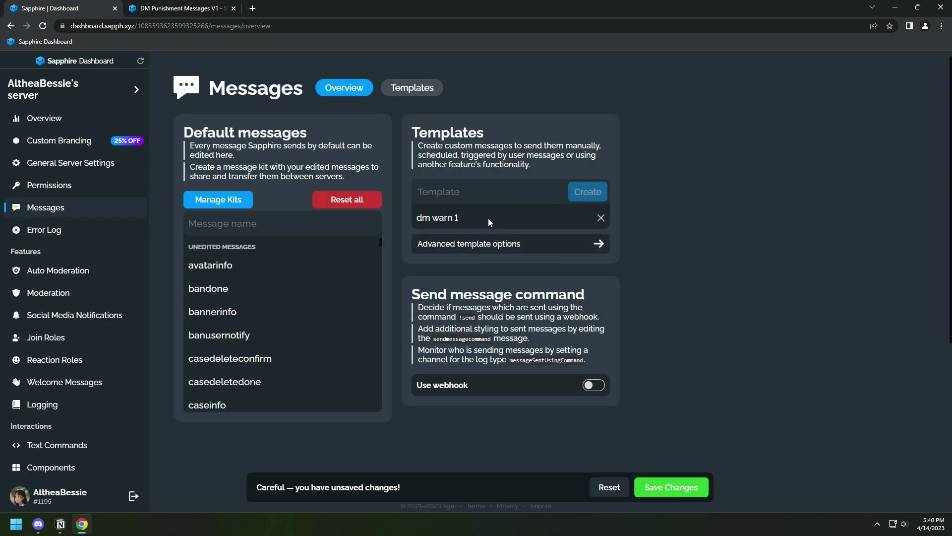
Create a second message template named "dm warn 2".
text(dm w)
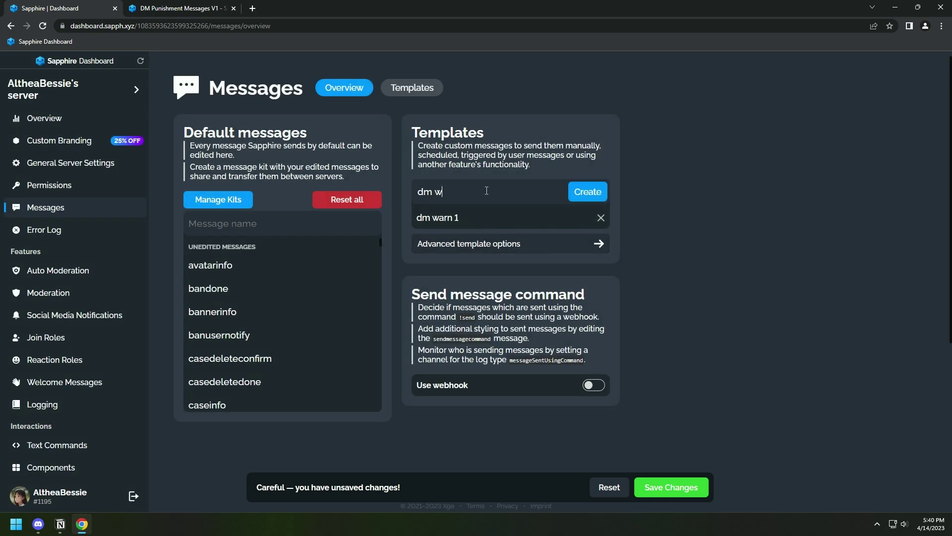
text(arn 2)
click(581, 195)
Open the raw code of the "dm warn 2" template and delete all of its default content.
click(468, 227)
click(414, 130)
click(474, 157)
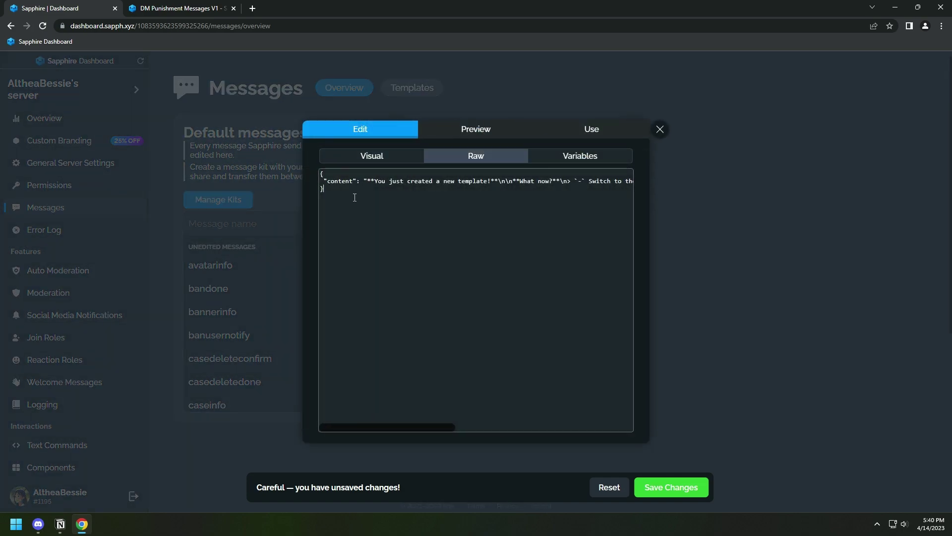
key(ctrl+a)
key(BackSpace)
Collapse the First Warn Message section in the guide and copy the Second Warn Message raw code.
click(191, 8)
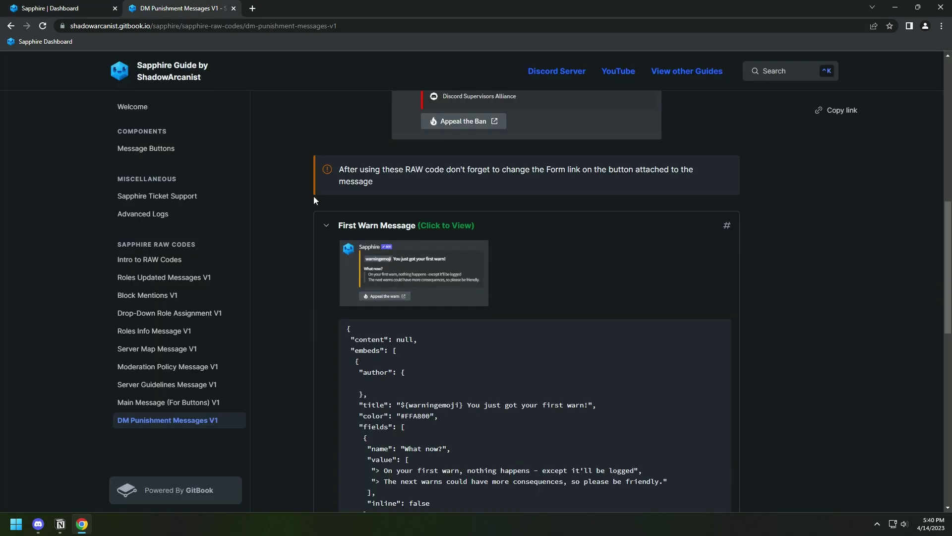
click(327, 226)
click(329, 270)
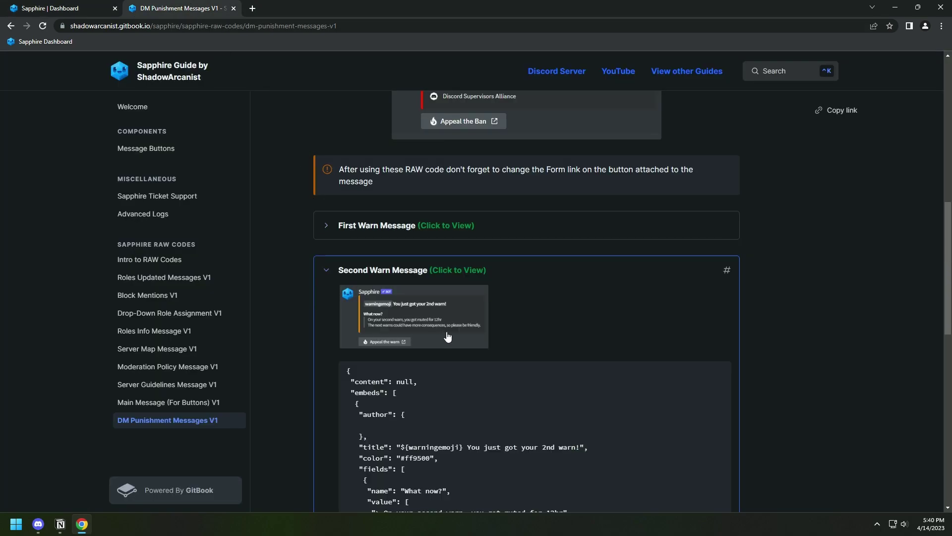
scroll(656, 284, down, 2)
click(722, 274)
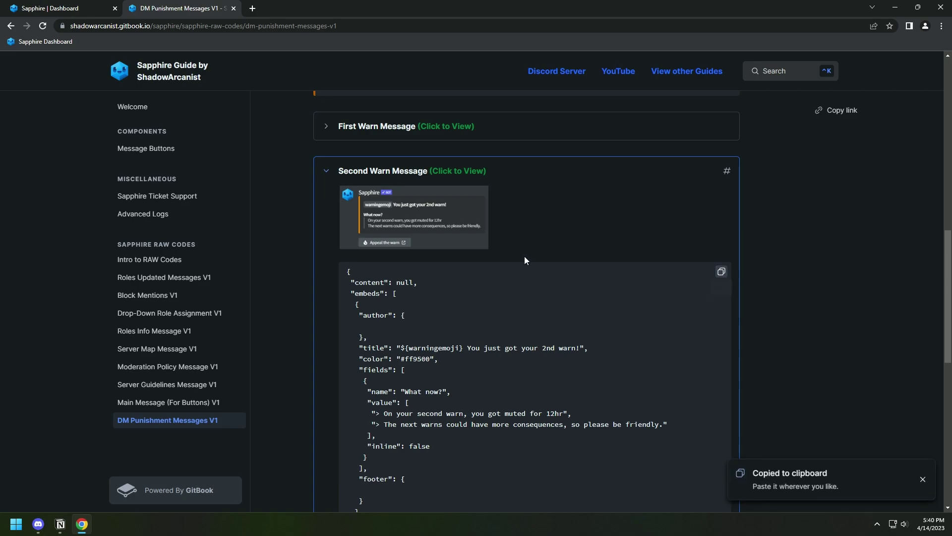
Paste the second warn code into the "dm warn 2" template, preview the message and close the template.
click(67, 9)
key(ctrl+v)
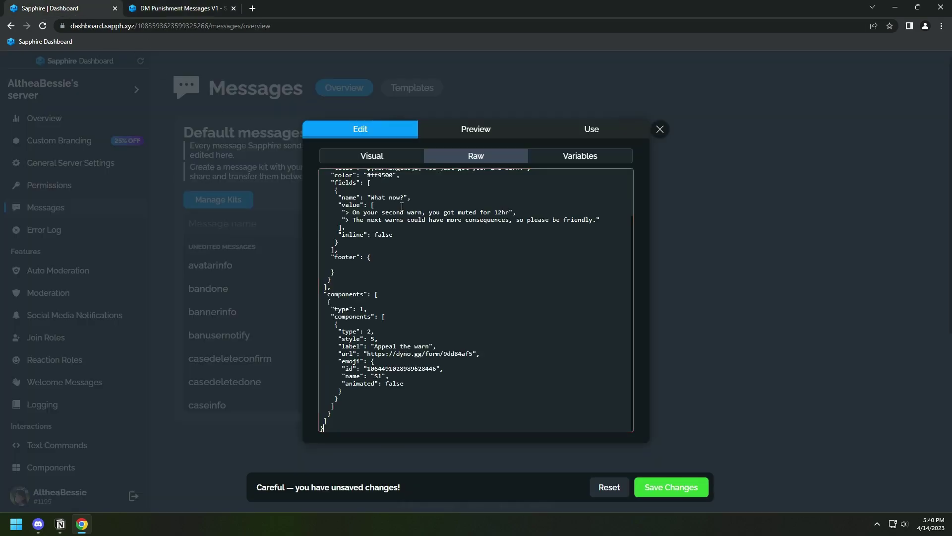
click(471, 130)
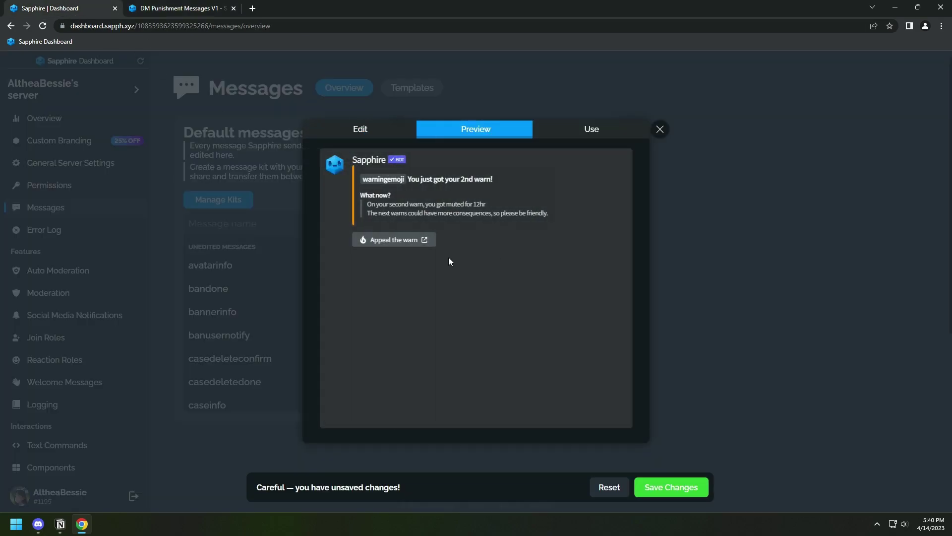
click(749, 268)
Create a third message template named "dm warn 3".
text(d)
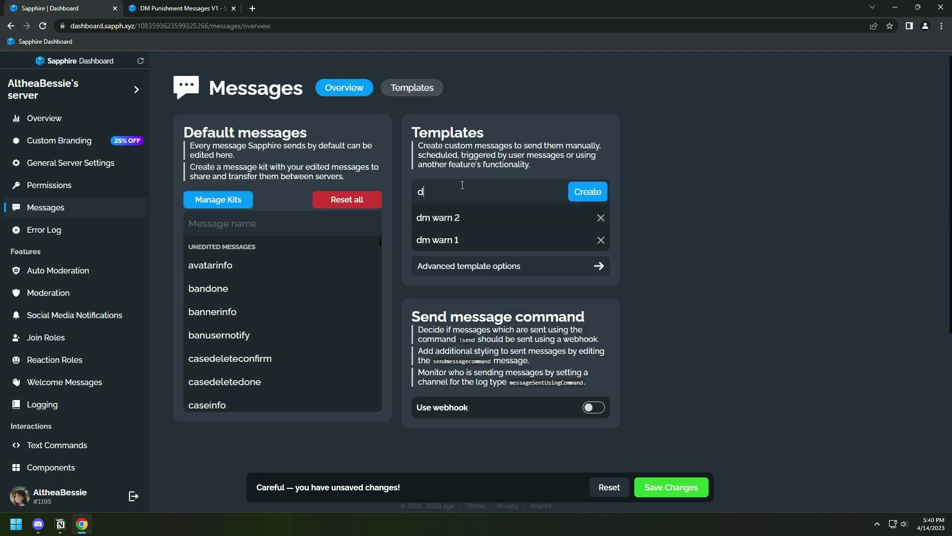
text(m warn 4)
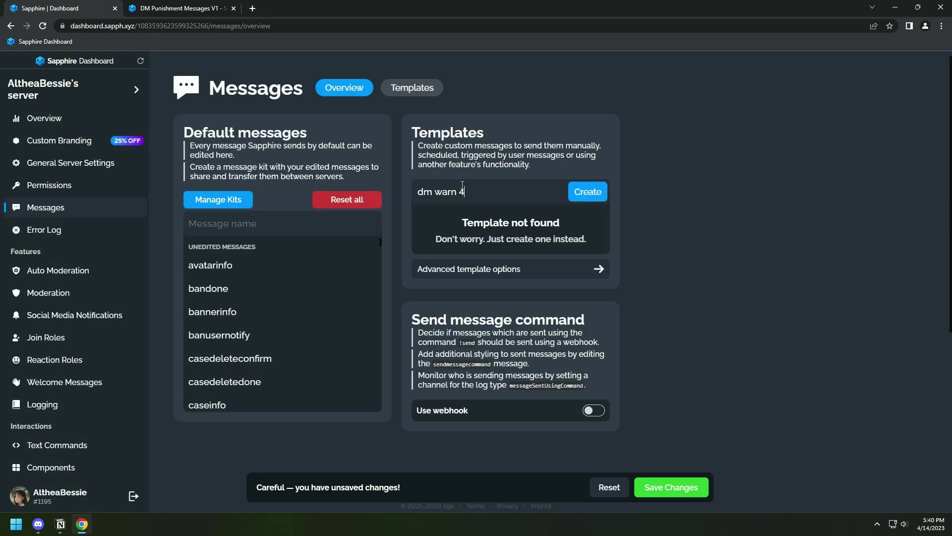
key(BackSpace)
key(BackSpace)
key(BackSpace)
key(BackSpace)
key(BackSpace)
key(BackSpace)
key(BackSpace)
key(BackSpace)
key(BackSpace)
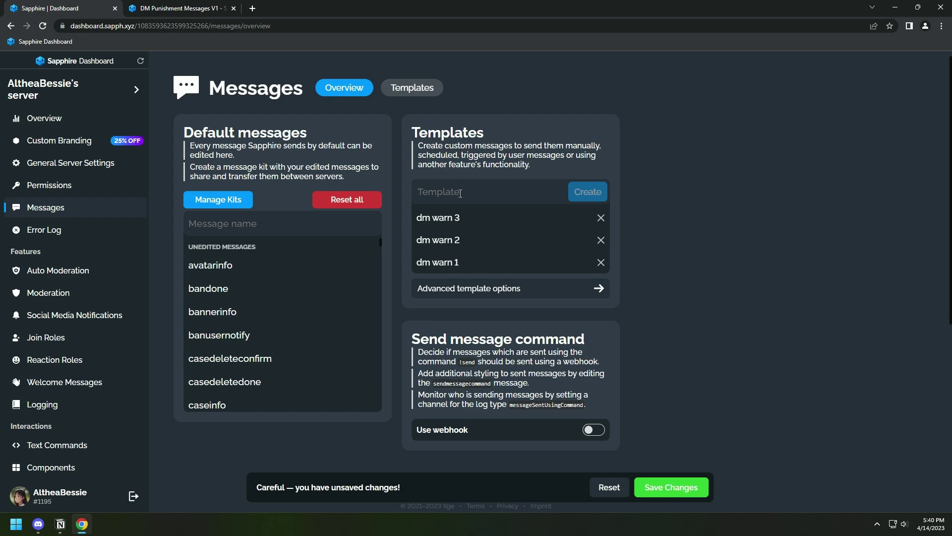
Open the raw code of the "dm warn 3" template and delete all of its default content.
click(446, 218)
click(416, 131)
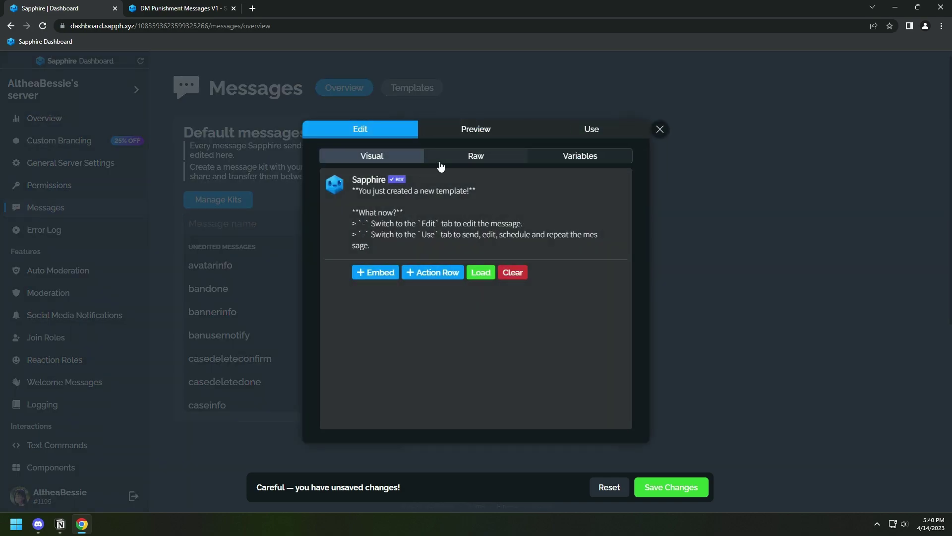
click(441, 159)
click(435, 233)
key(ctrl+a)
key(BackSpace)
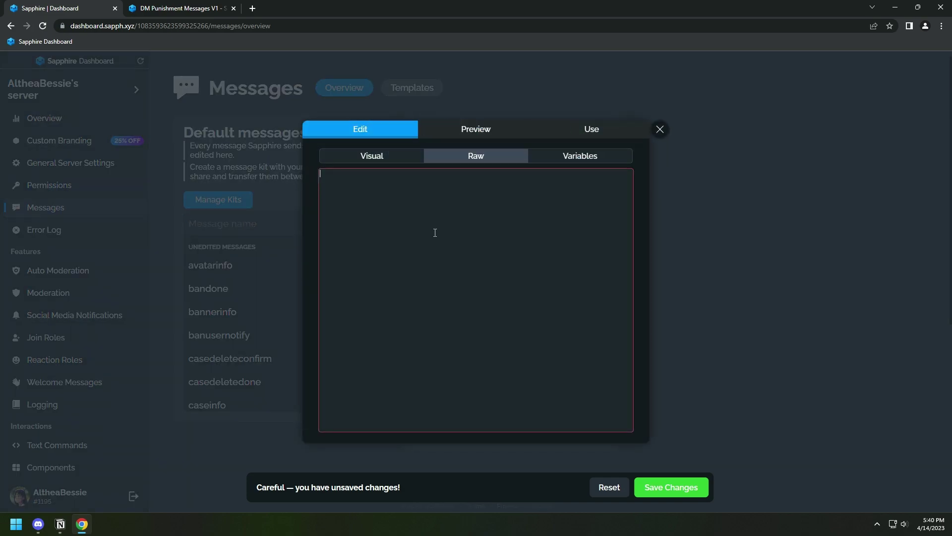
Expand the Third Warn Message section in the guide and copy its raw code.
click(183, 8)
click(325, 171)
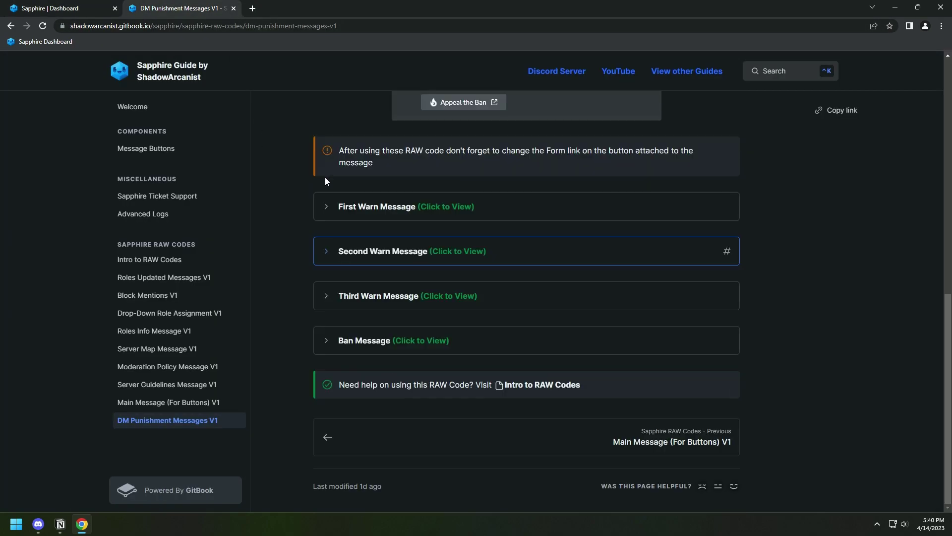
click(347, 293)
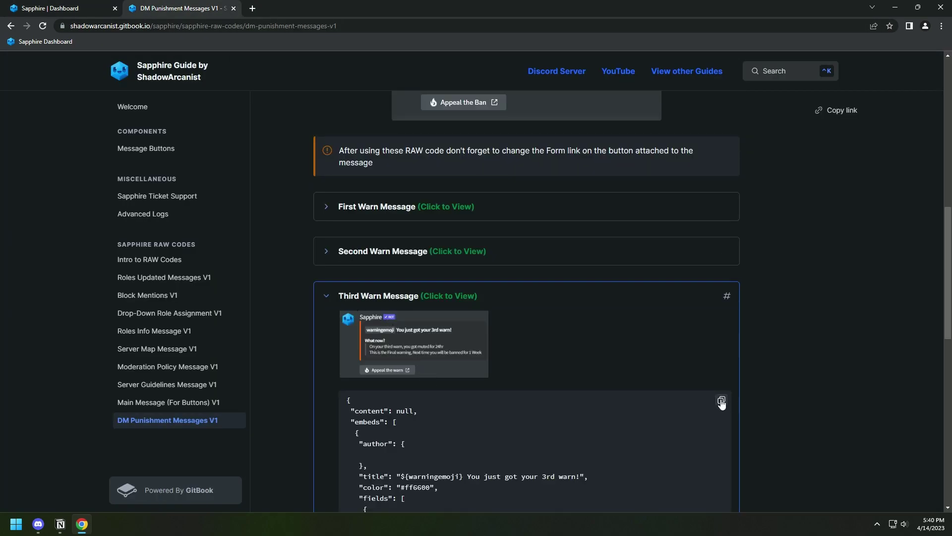
click(721, 400)
Paste the third warn code into the empty "dm warn 3" template on the dashboard and close the template.
click(57, 9)
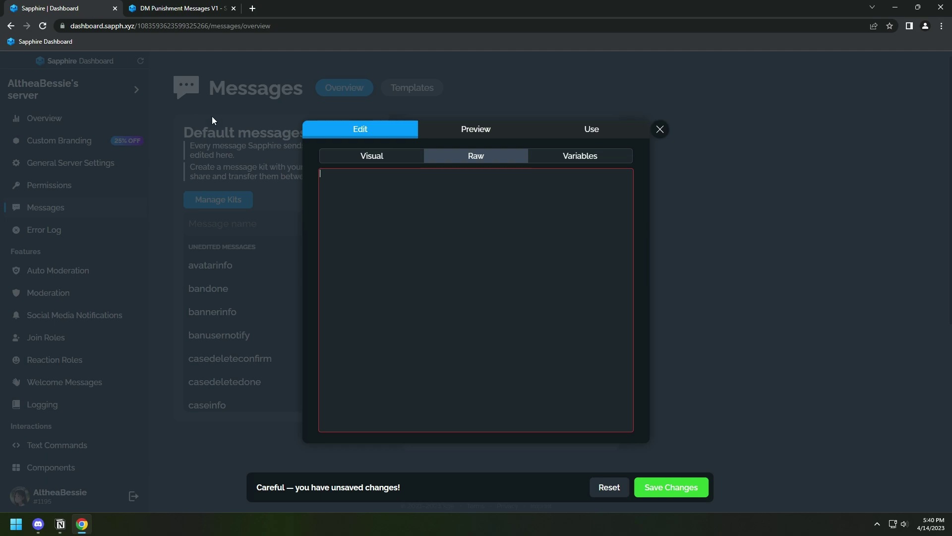
click(411, 235)
key(ctrl+v)
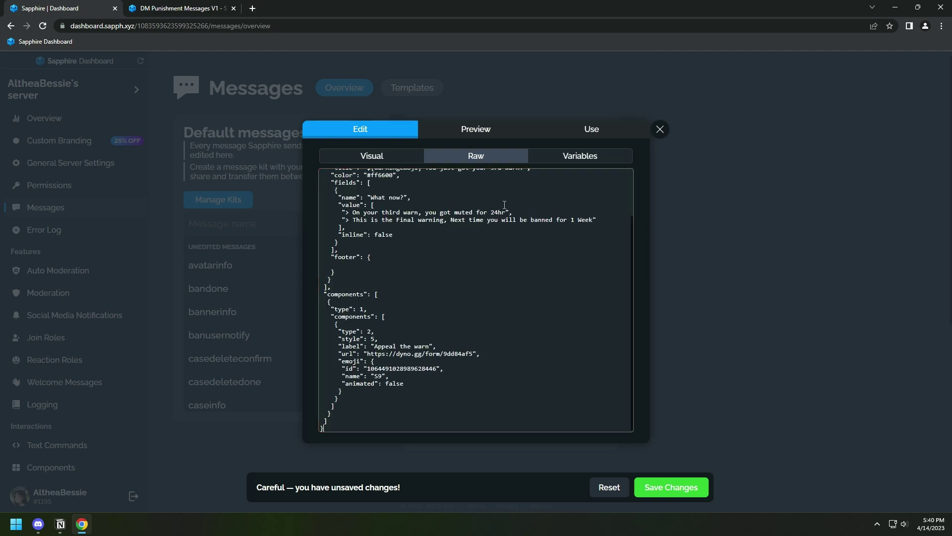
click(659, 129)
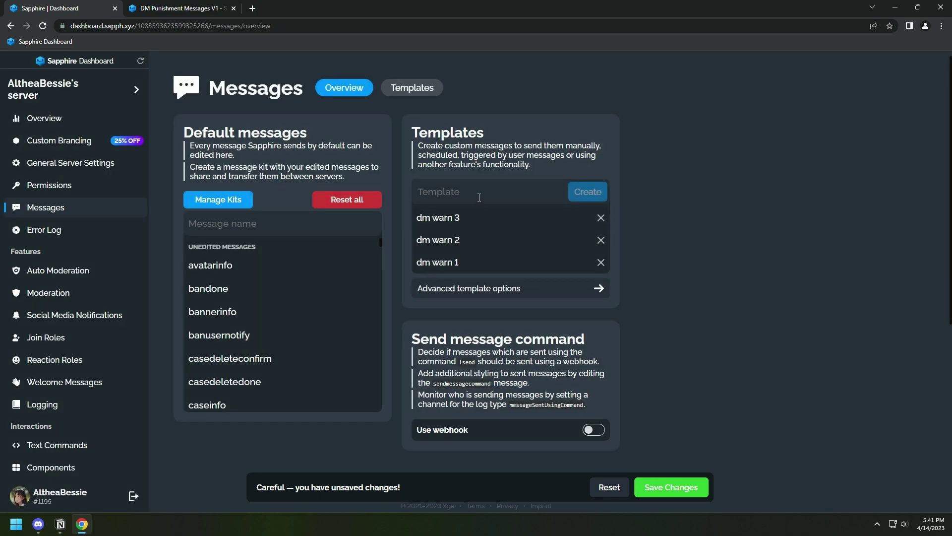
Collapse the Third Warn Message section in the guide and expand the Ban Message section.
key(ctrl+Tab)
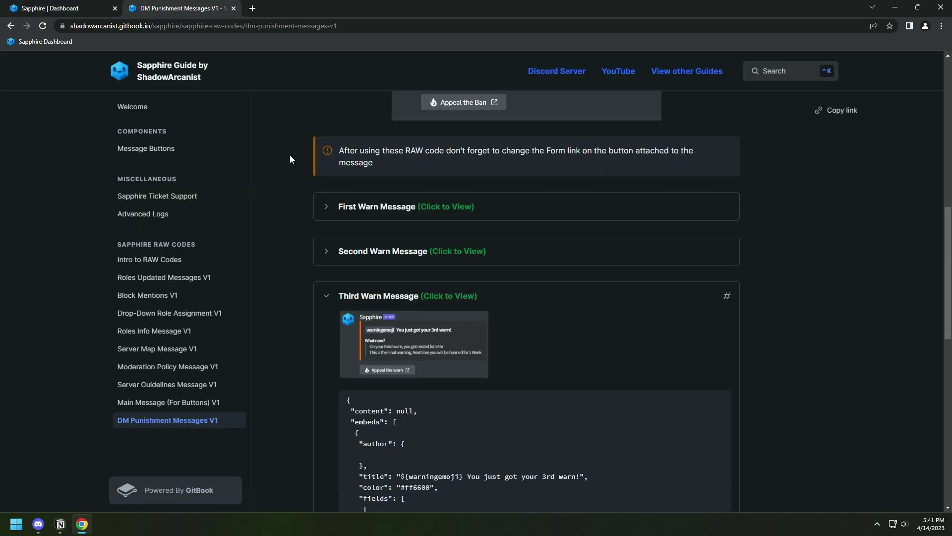
click(328, 298)
click(326, 340)
Create a fourth message template on the dashboard named "ban message dm".
key(ctrl+Tab)
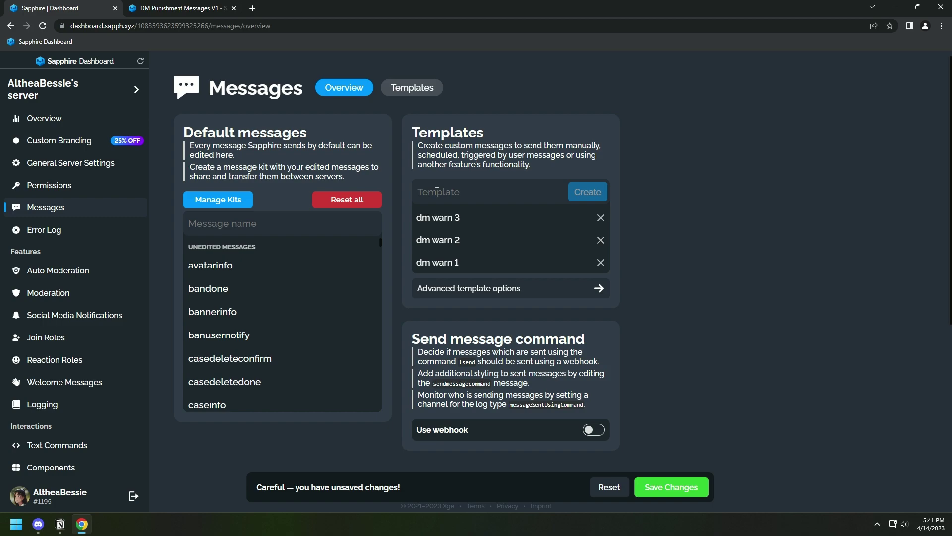
click(437, 192)
text(ban message dm)
key(Return)
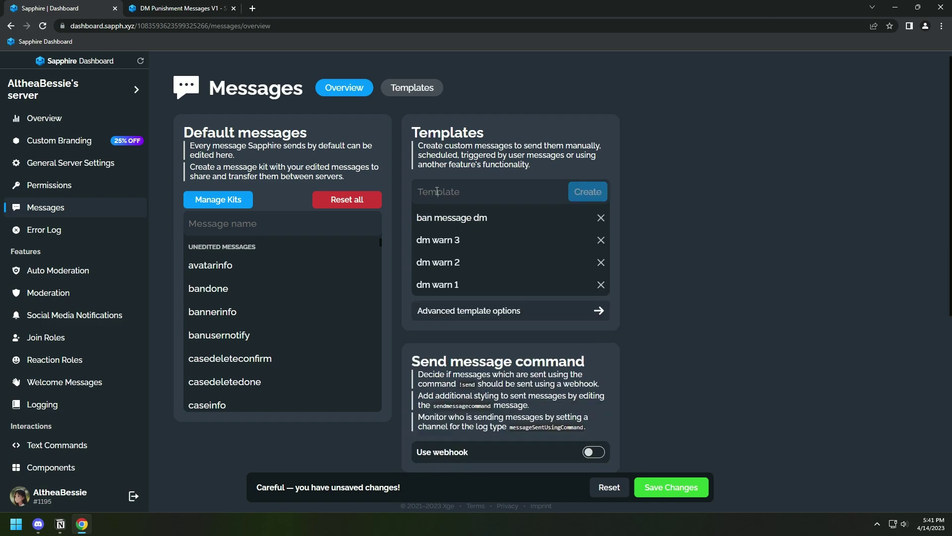
Open the raw code of the "ban message dm" template and delete all of its default content.
click(466, 219)
click(390, 133)
click(484, 159)
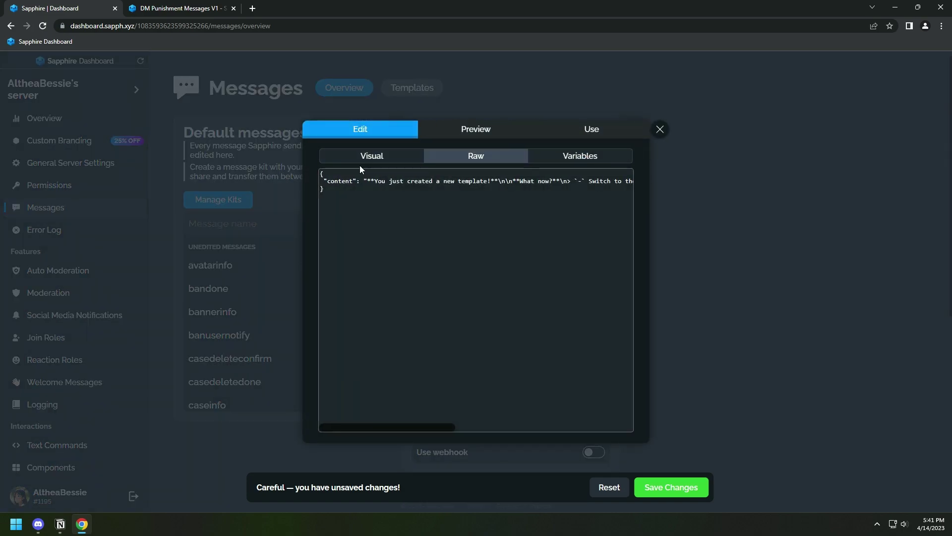
click(357, 187)
key(ctrl+a)
key(BackSpace)
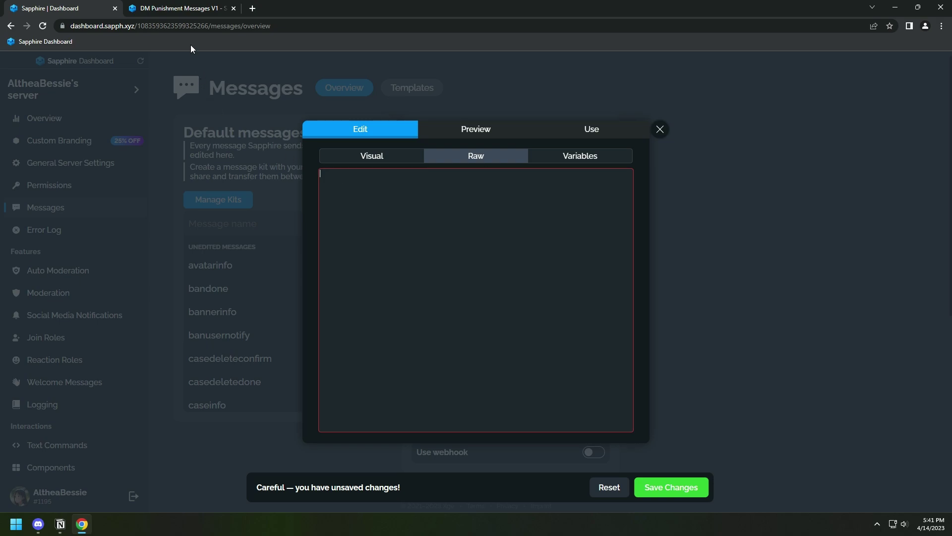
Copy the Ban Message raw code from the guide.
click(186, 10)
scroll(445, 378, down, 4)
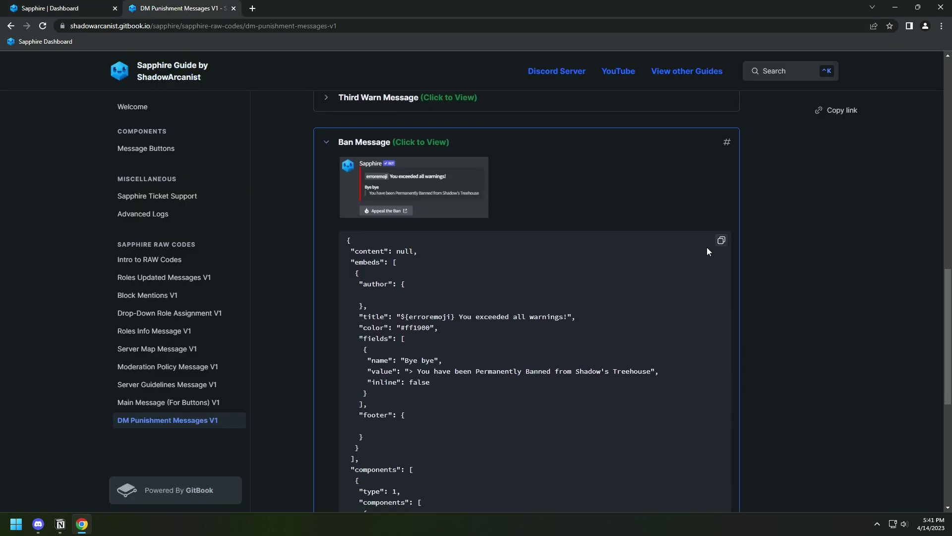
click(721, 241)
Paste the ban code into the "ban message dm" template, preview and close it, and save the message changes.
click(55, 9)
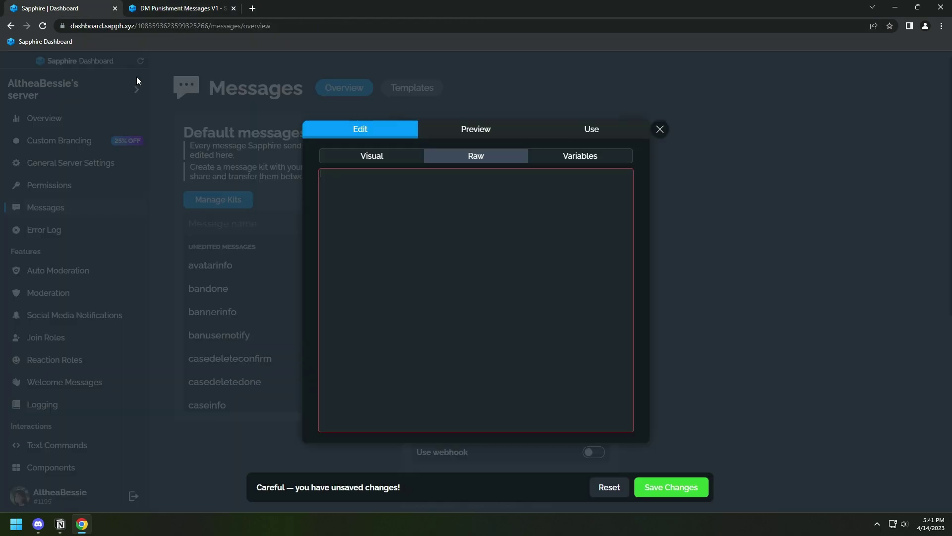
key(ctrl+v)
click(476, 130)
click(660, 130)
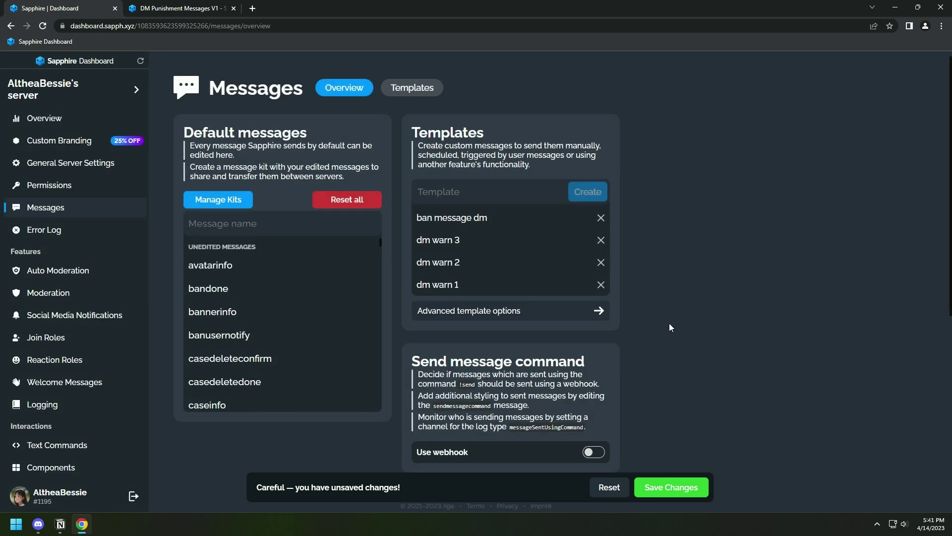
click(685, 489)
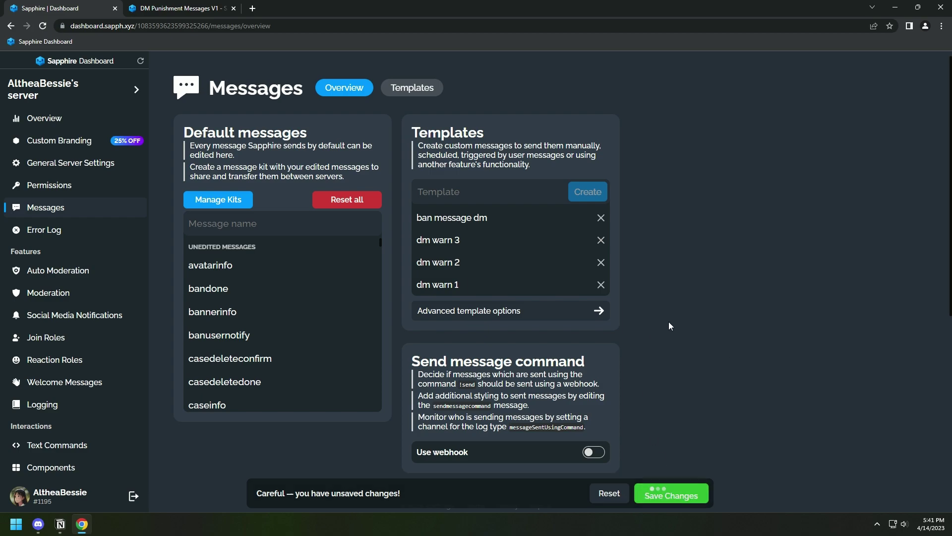
In the advanced auto moderation settings, add a Words group containing the blocked word "bess".
click(37, 275)
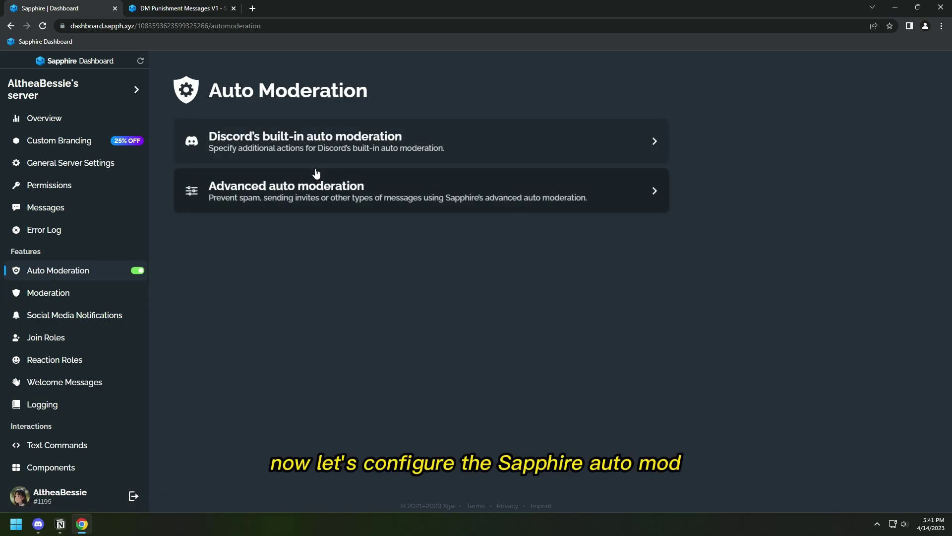
click(304, 191)
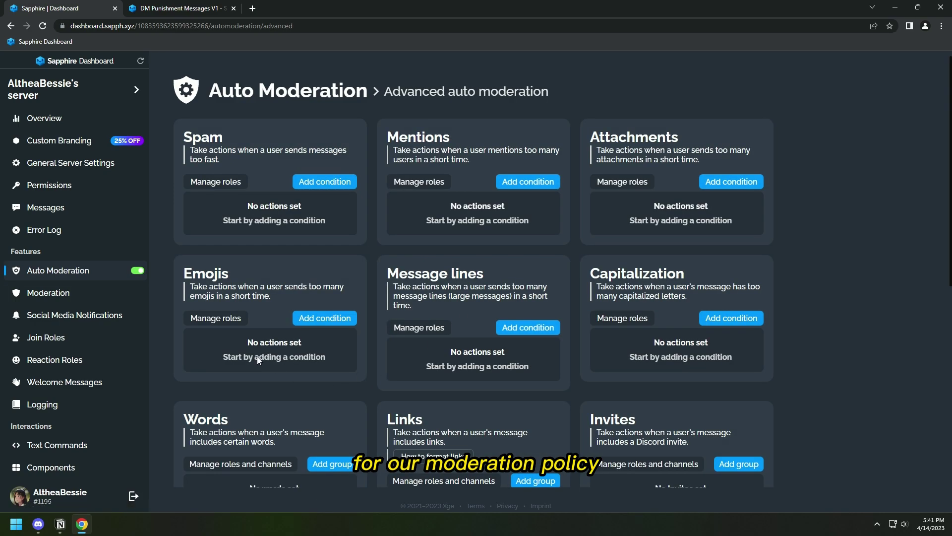
scroll(218, 323, down, 2)
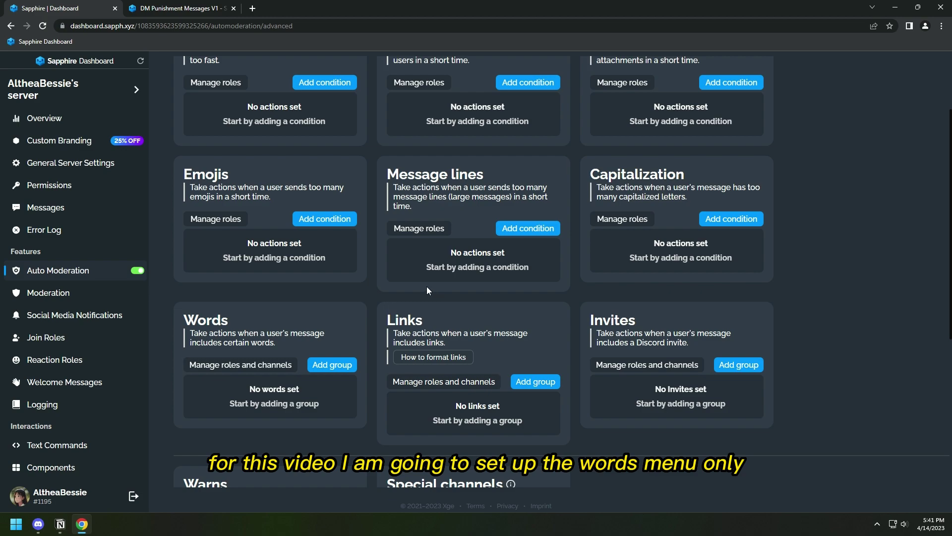
scroll(384, 284, up, 2)
scroll(383, 285, down, 1)
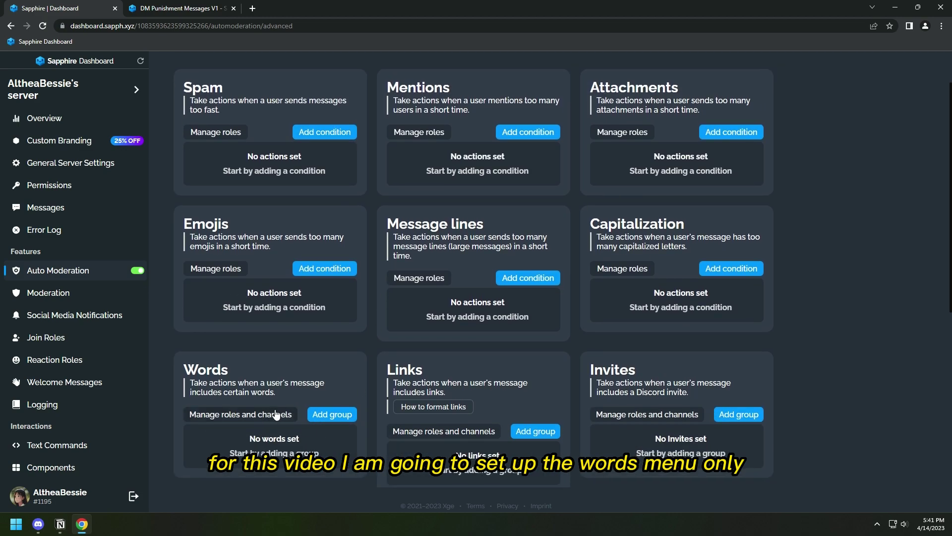
click(332, 415)
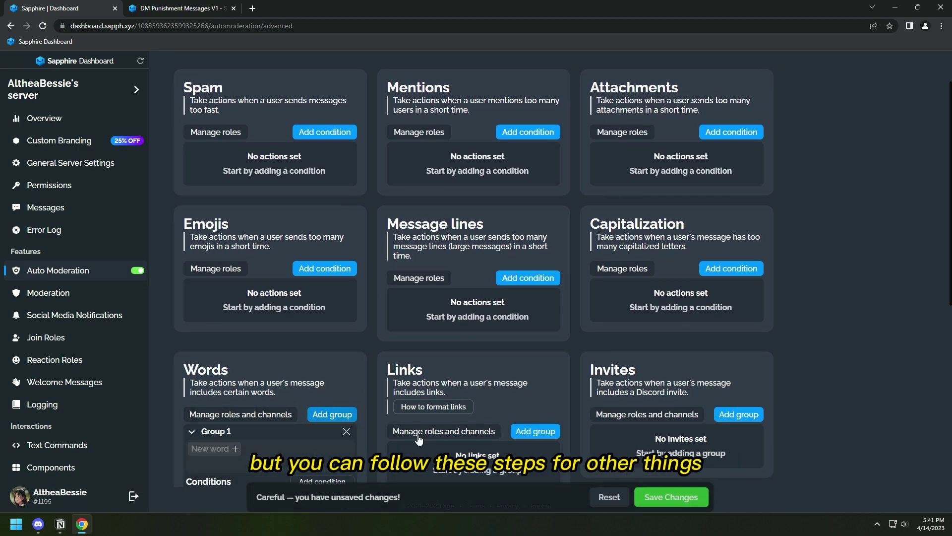
scroll(233, 377, down, 2)
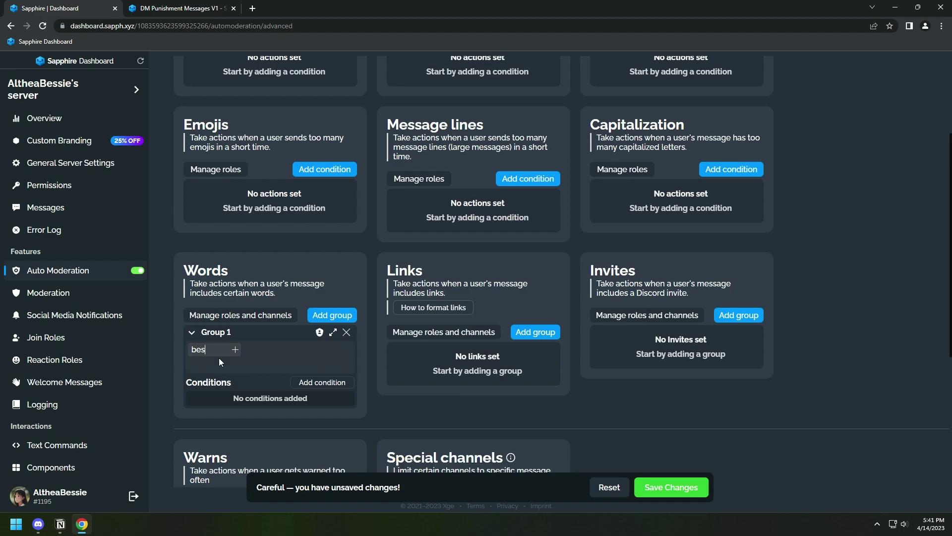
click(237, 351)
Add a condition for every message to the Words group and give it the Open moderation cases action.
scroll(268, 378, down, 1)
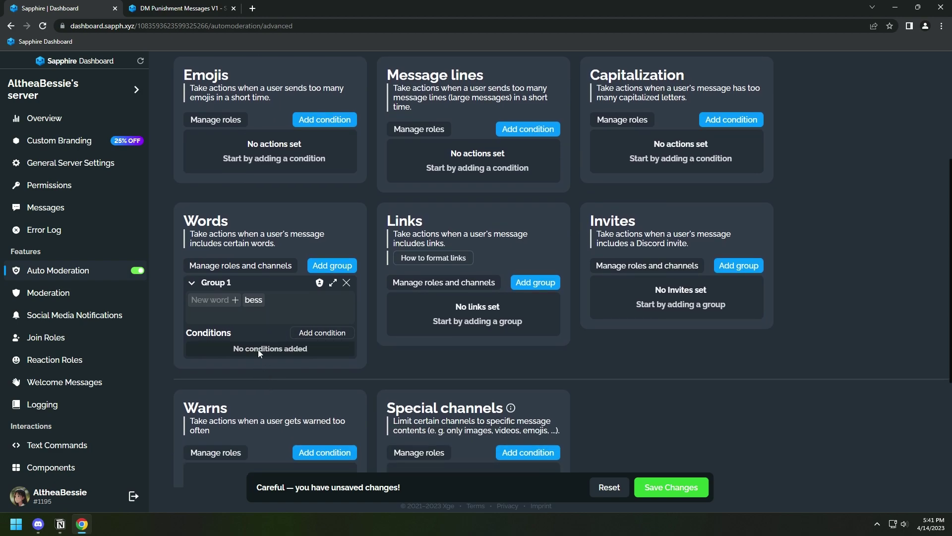
click(320, 333)
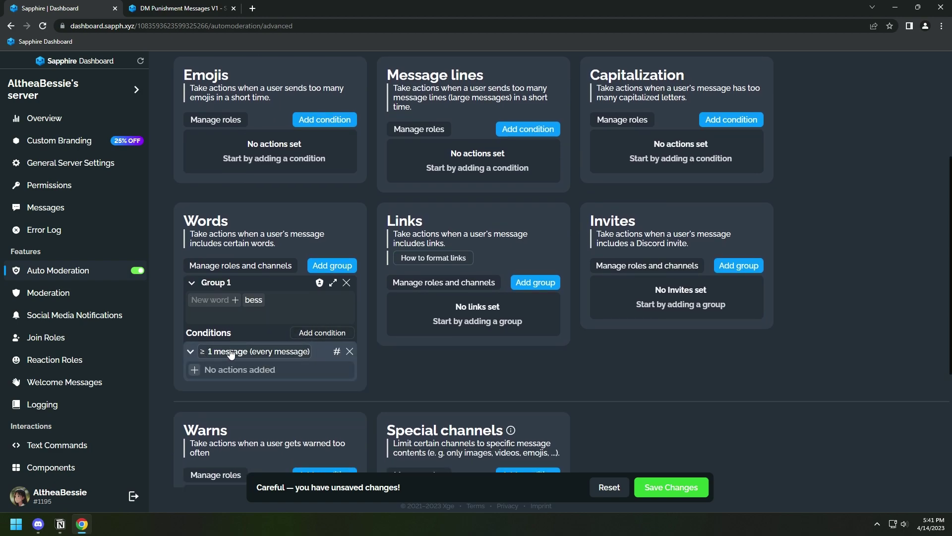
click(196, 371)
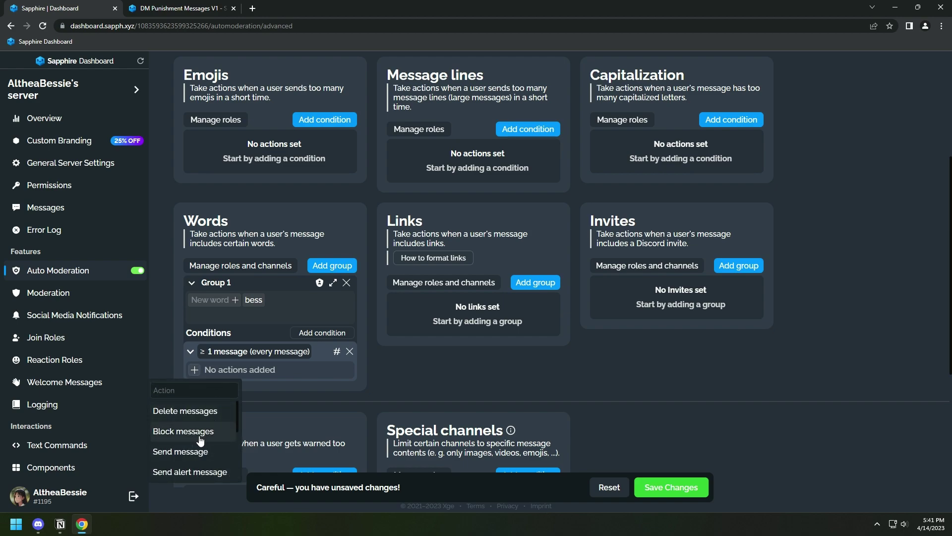
scroll(198, 438, down, 3)
scroll(193, 439, up, 3)
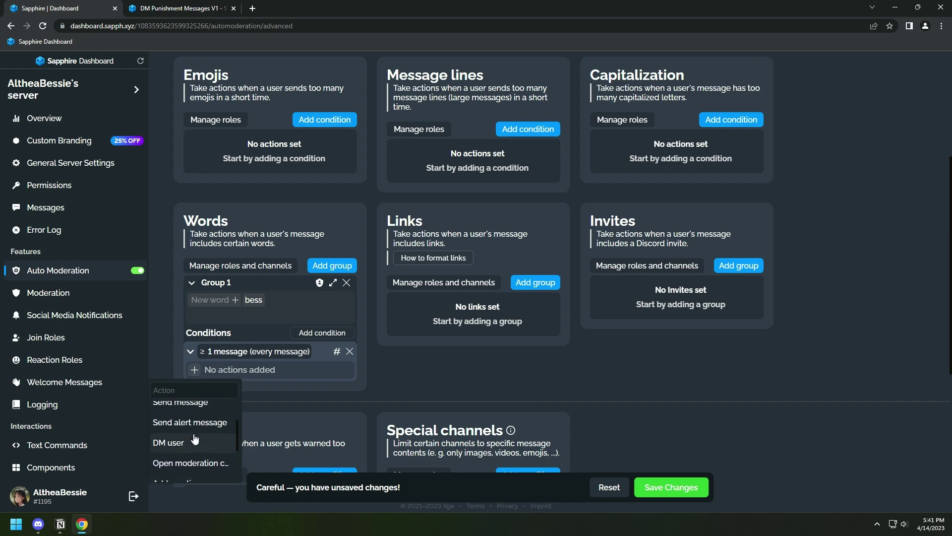
scroll(193, 437, down, 3)
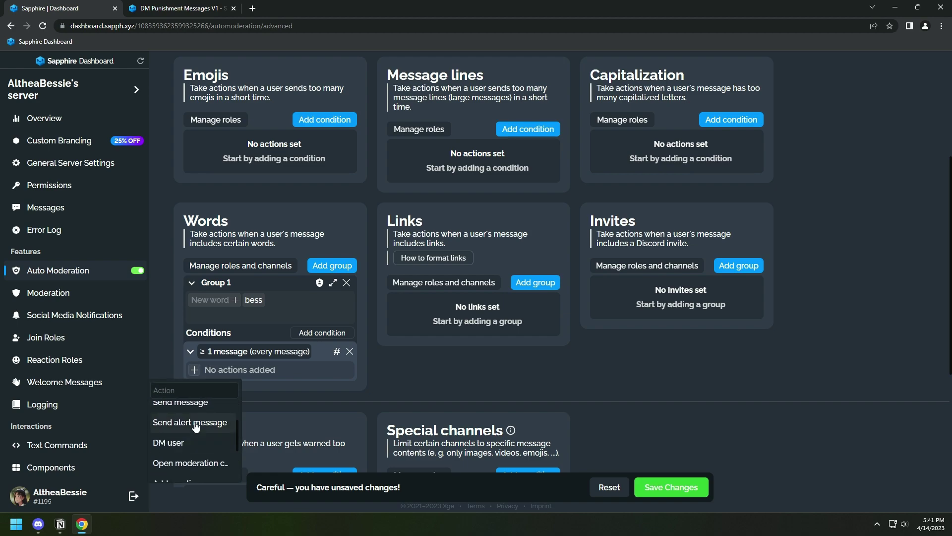
scroll(194, 441, down, 1)
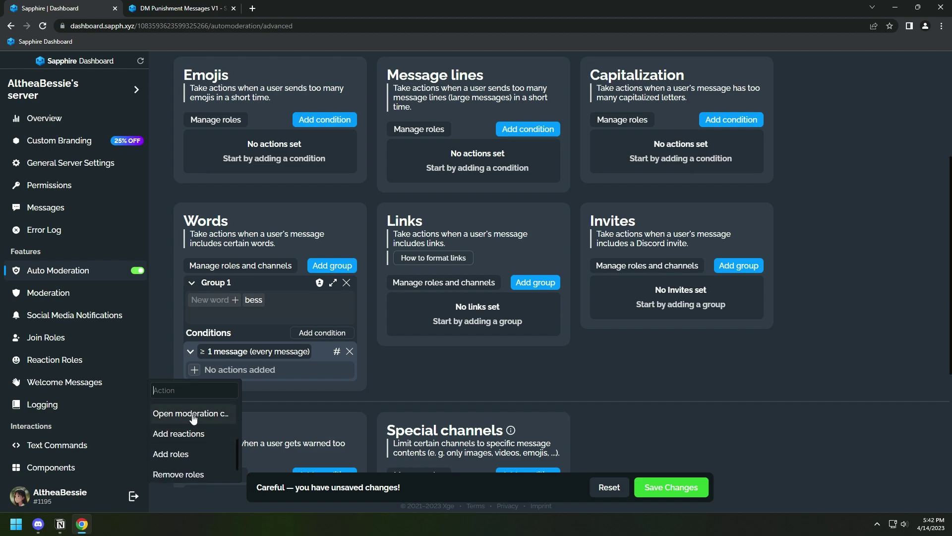
click(193, 414)
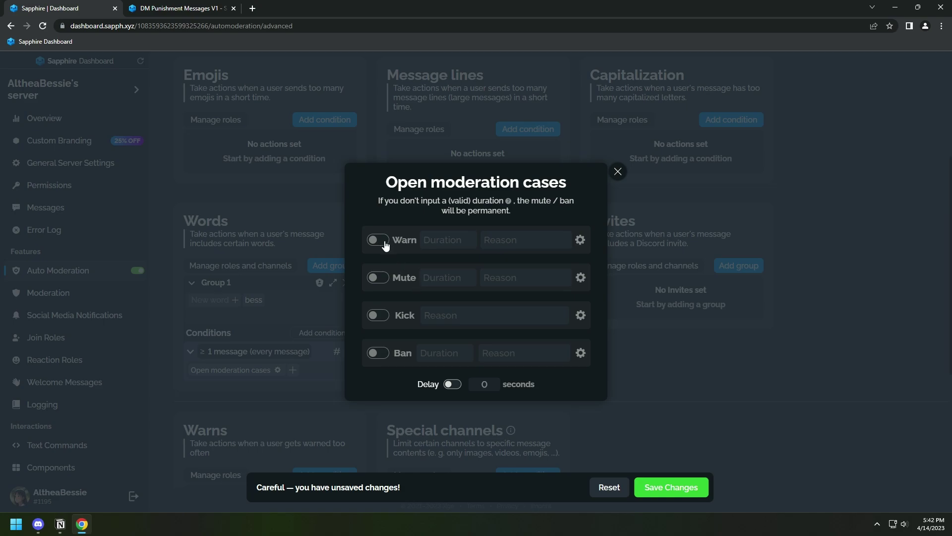
Enable the Warn case for the blocked word with its warndone channel message turned off, and save the changes.
click(386, 243)
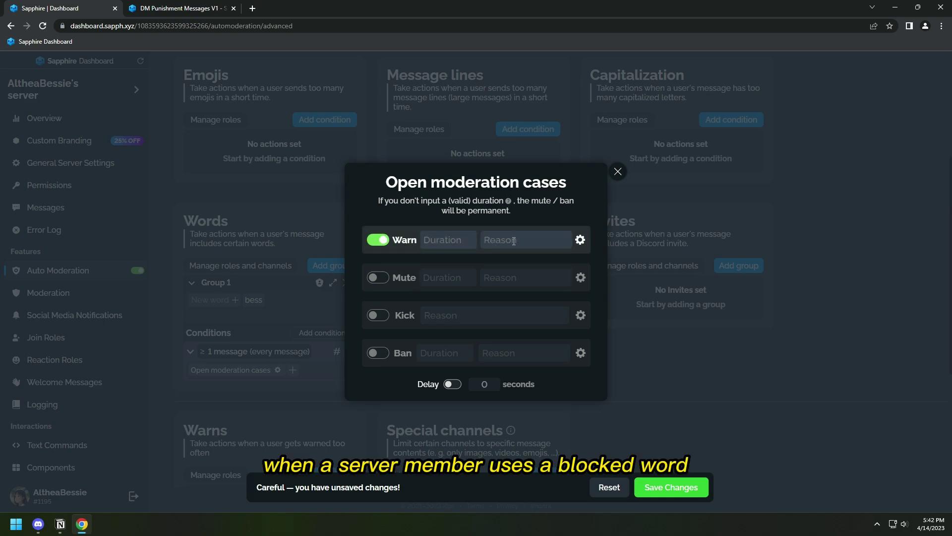
click(577, 239)
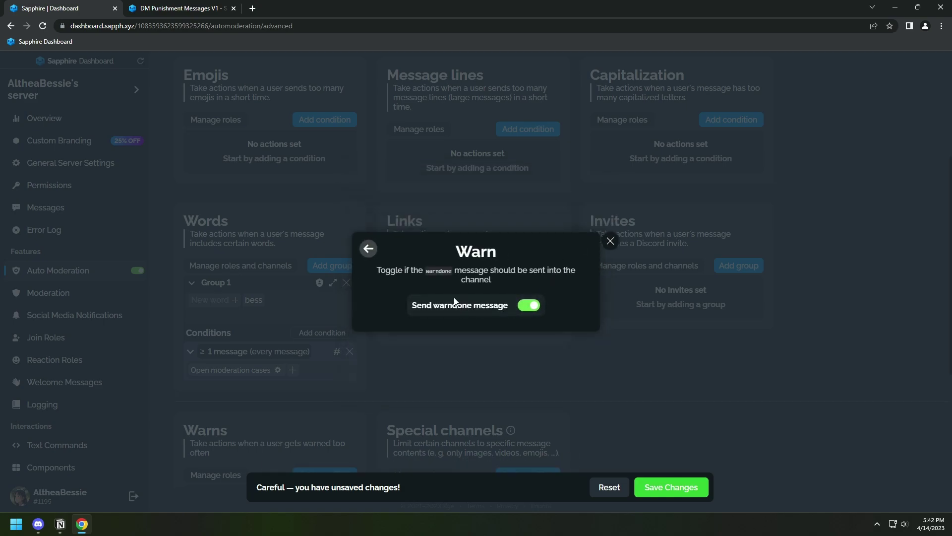
click(527, 307)
click(368, 248)
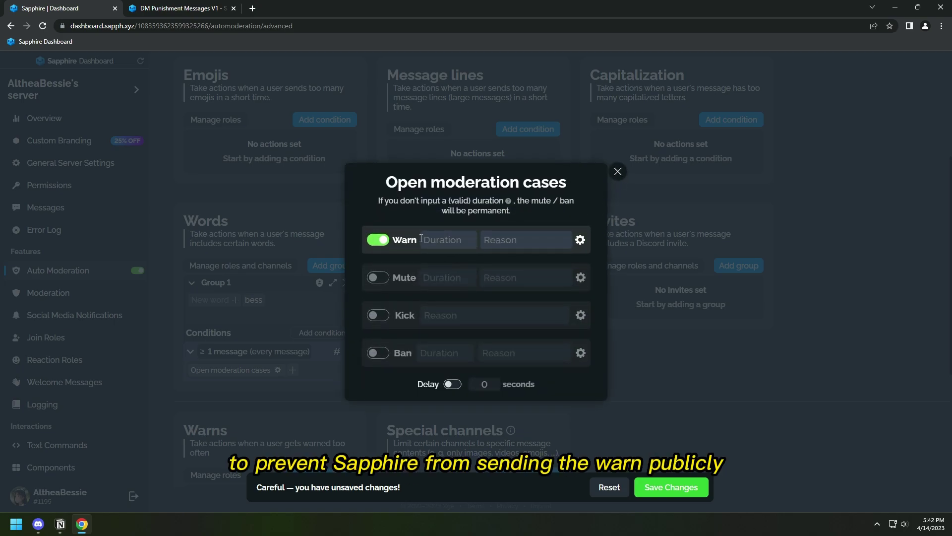
click(677, 487)
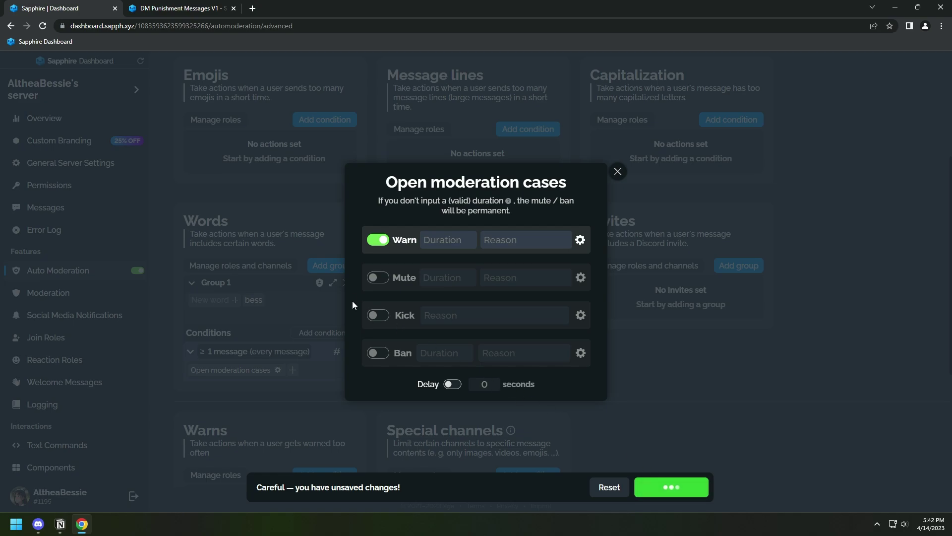
click(617, 174)
Add a Warns condition that triggers at 1 warn in total.
scroll(294, 298, down, 5)
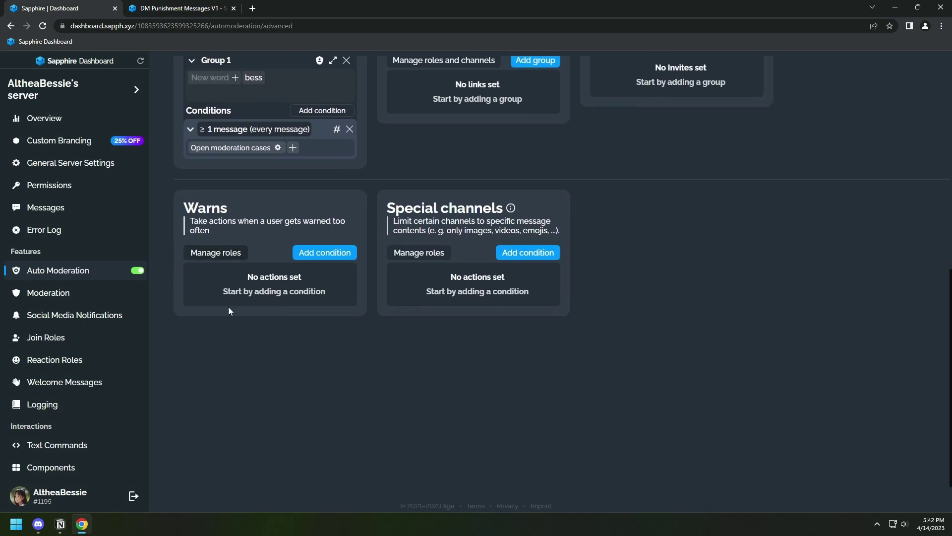
scroll(231, 311, up, 1)
click(325, 302)
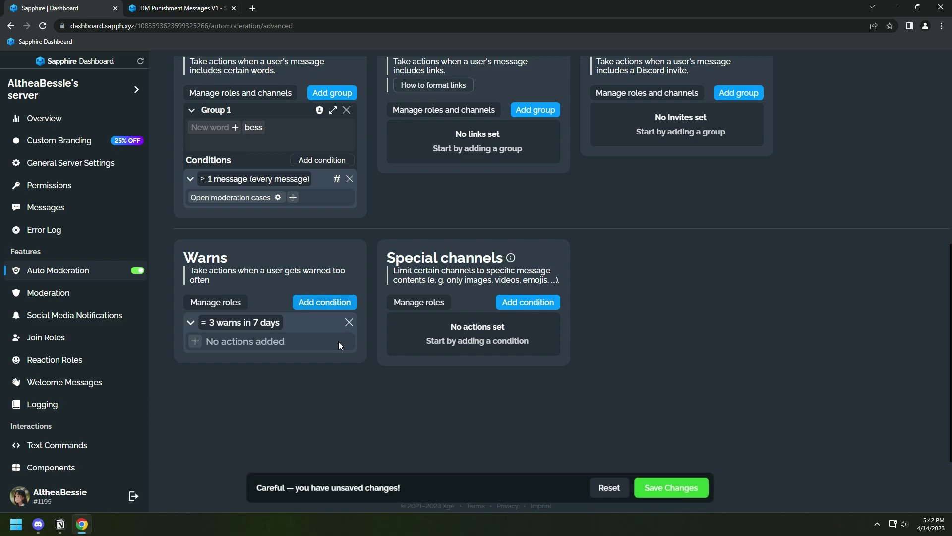
click(224, 324)
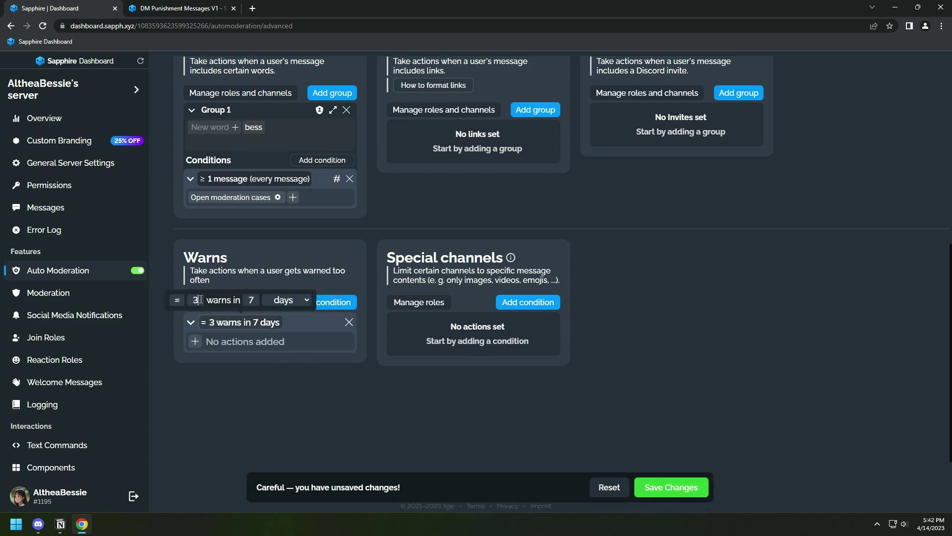
double_click(196, 303)
text(1)
click(271, 300)
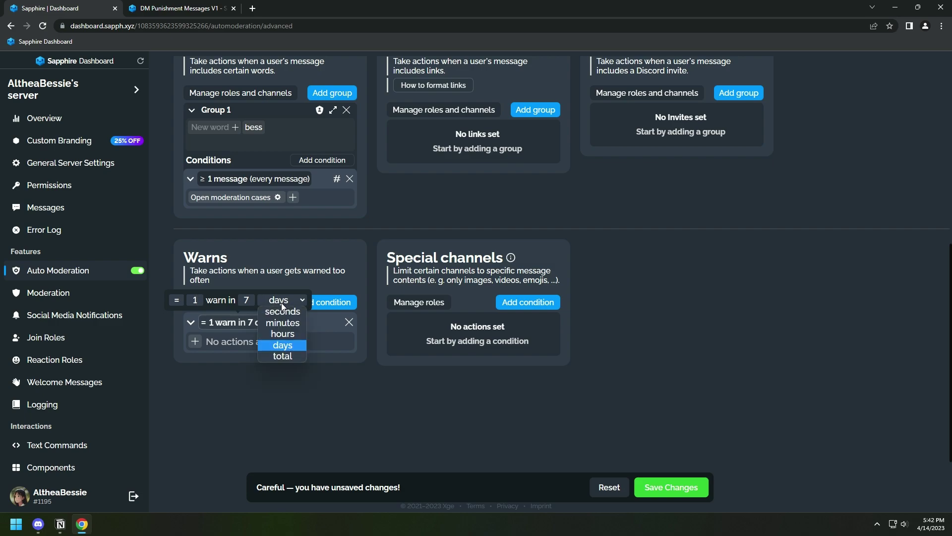
click(283, 353)
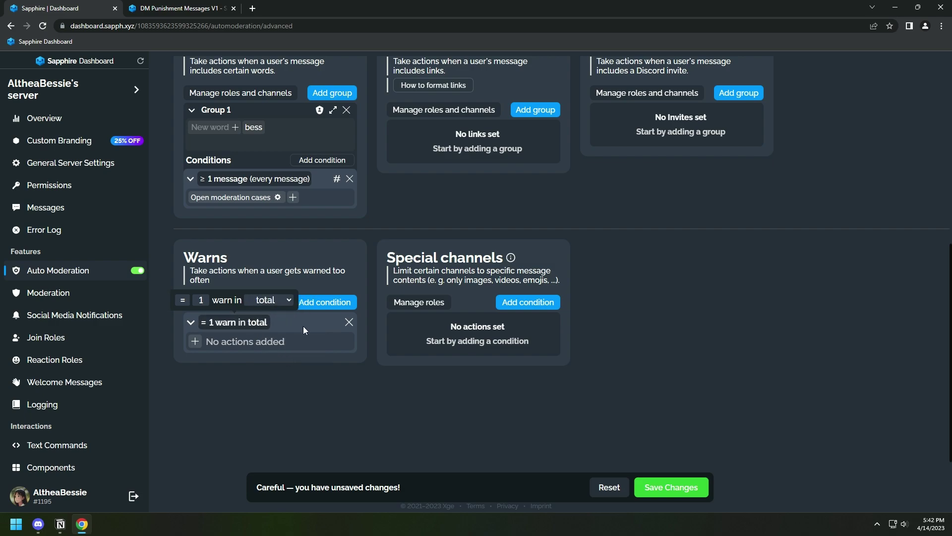
Give the 1-warn condition a DM user action that sends the "dm warn 1" template.
click(195, 342)
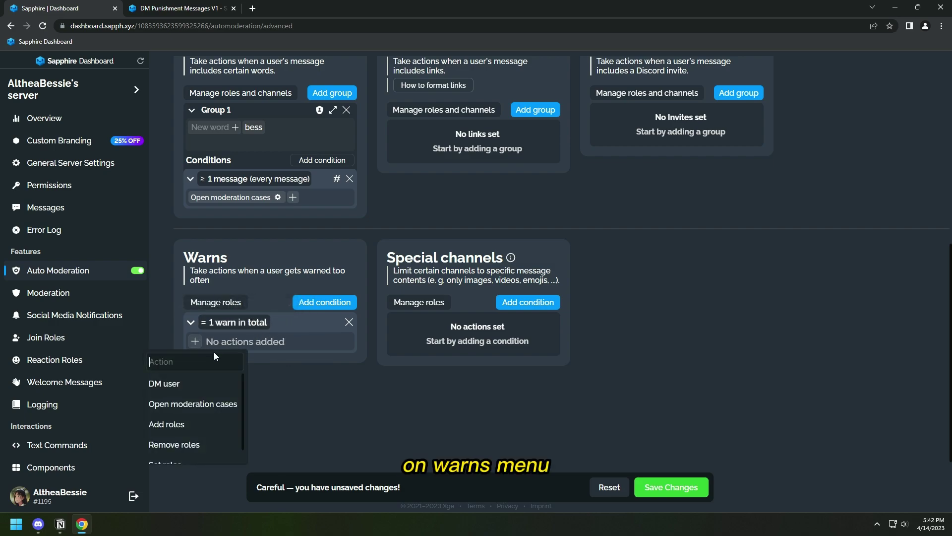
click(175, 385)
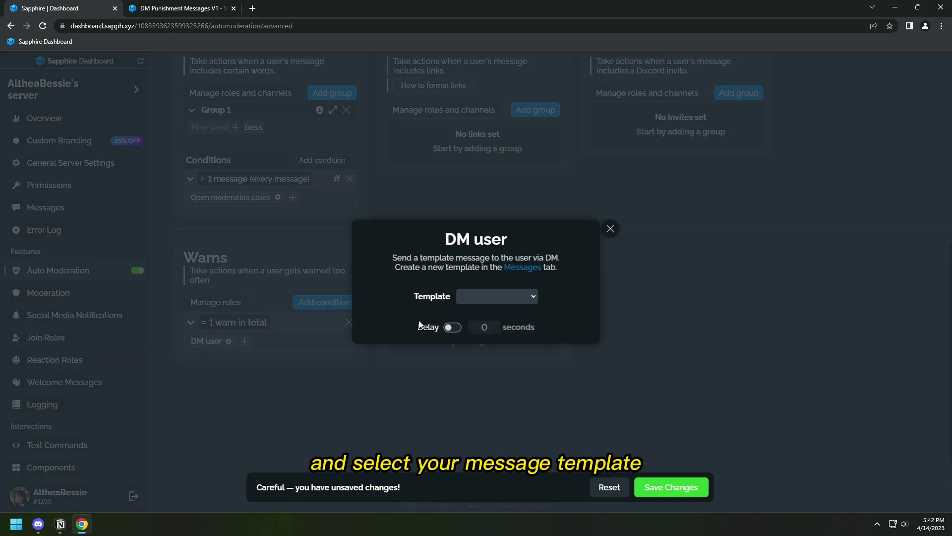
click(478, 296)
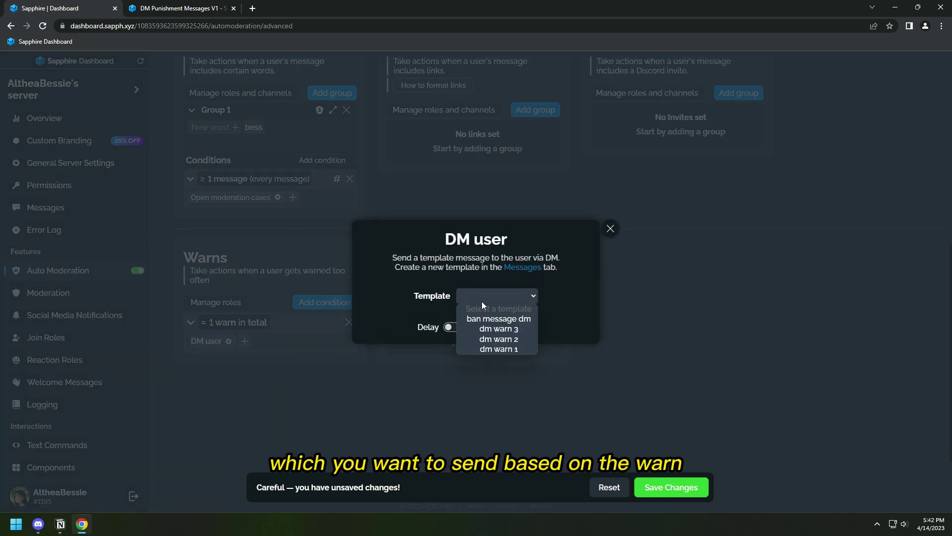
click(496, 349)
click(657, 365)
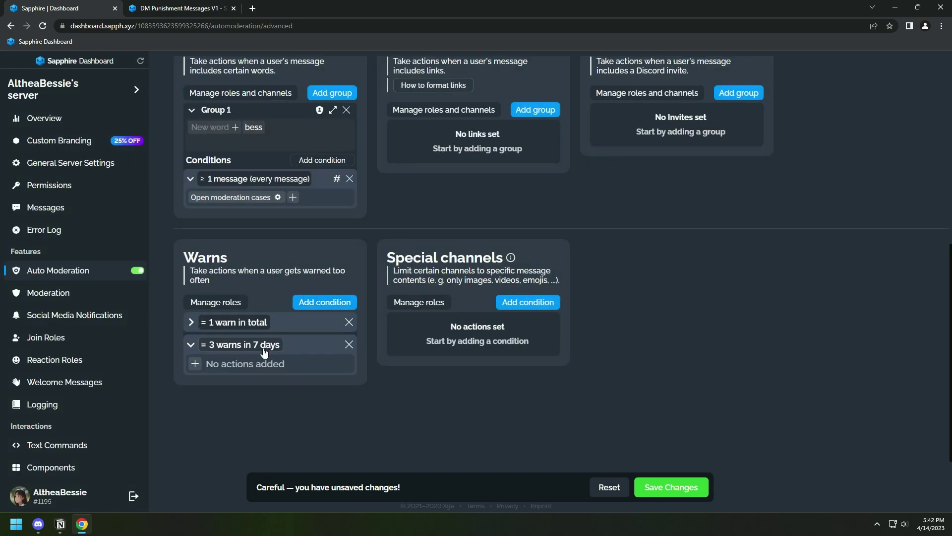
Add a Warns condition for 2 warns in total and give it the Open moderation cases action.
click(233, 348)
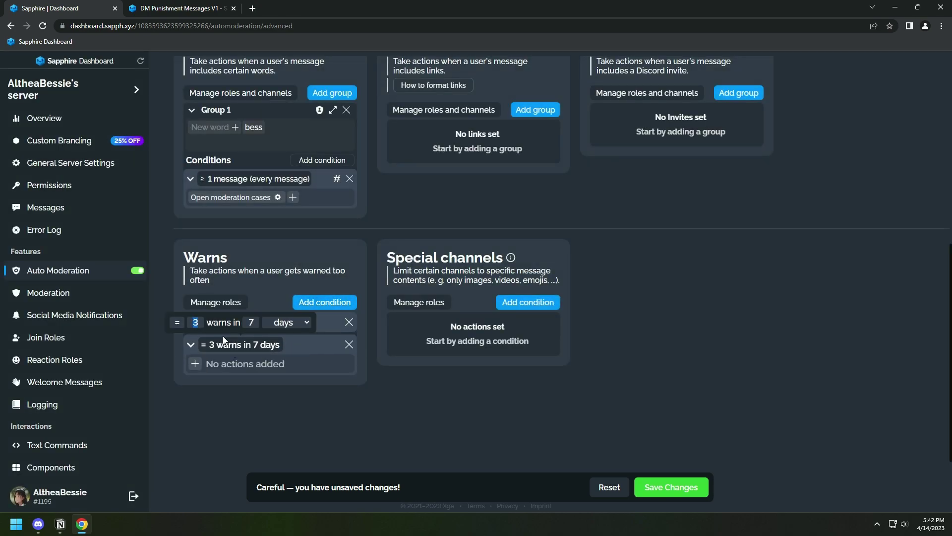
text(2)
click(305, 323)
click(280, 378)
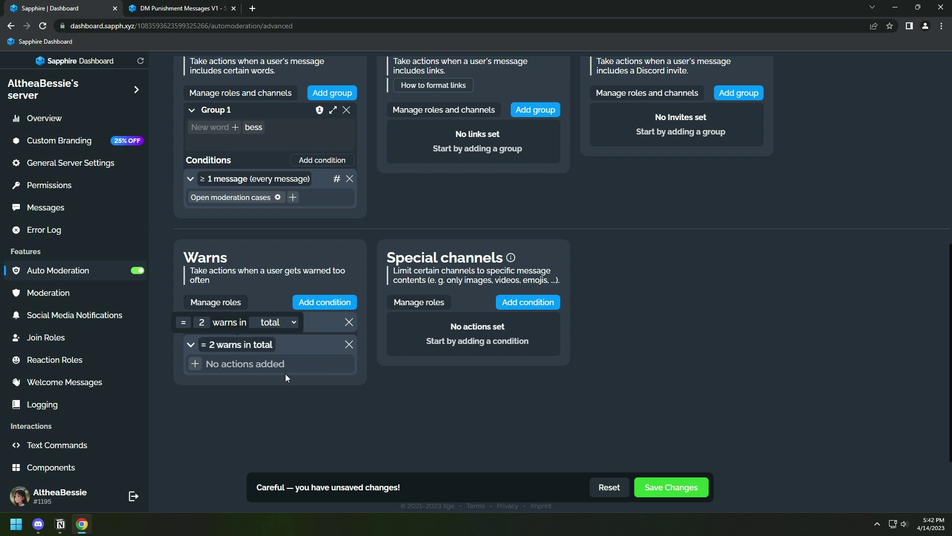
click(189, 363)
click(194, 364)
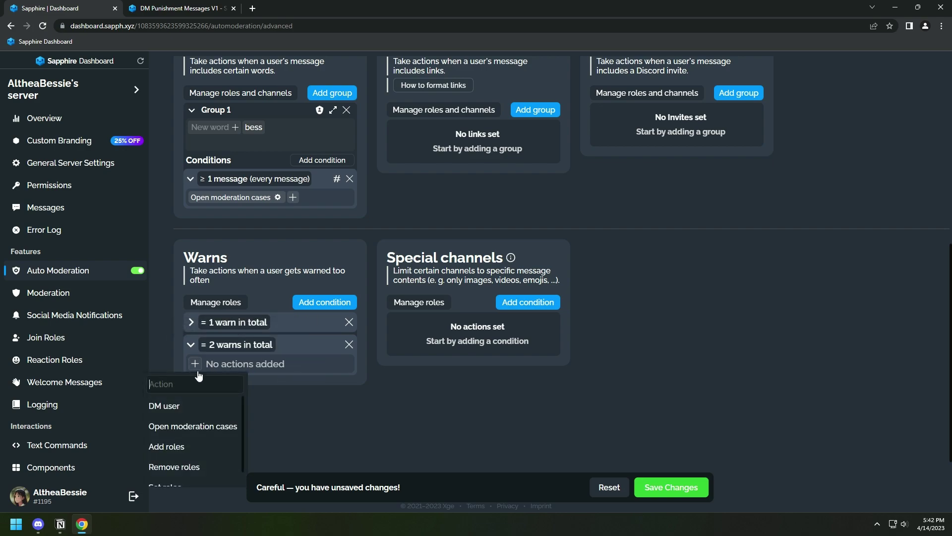
click(198, 427)
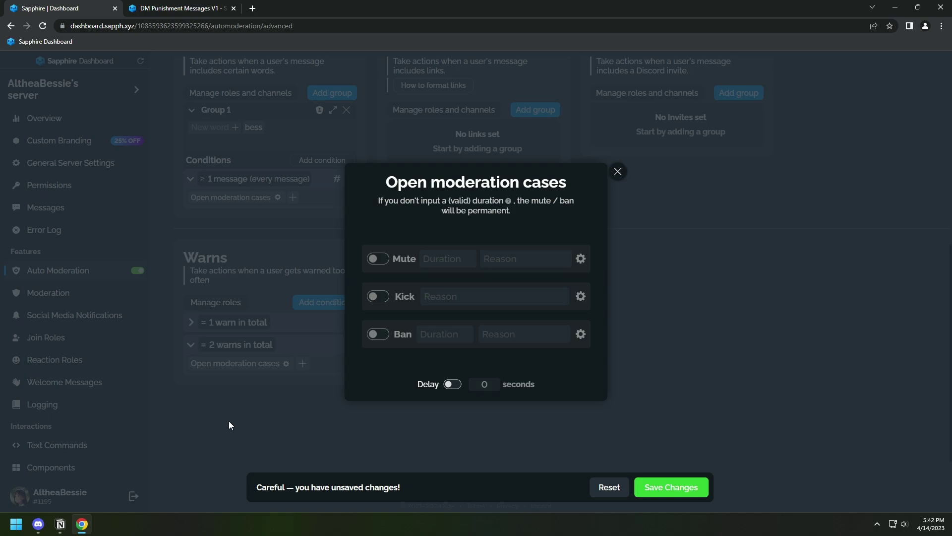
Switch to Discord, examine the Moderation Policy from the read-me channel of Shadow's CyberSpace, and return to the Sapphire dashboard.
click(38, 524)
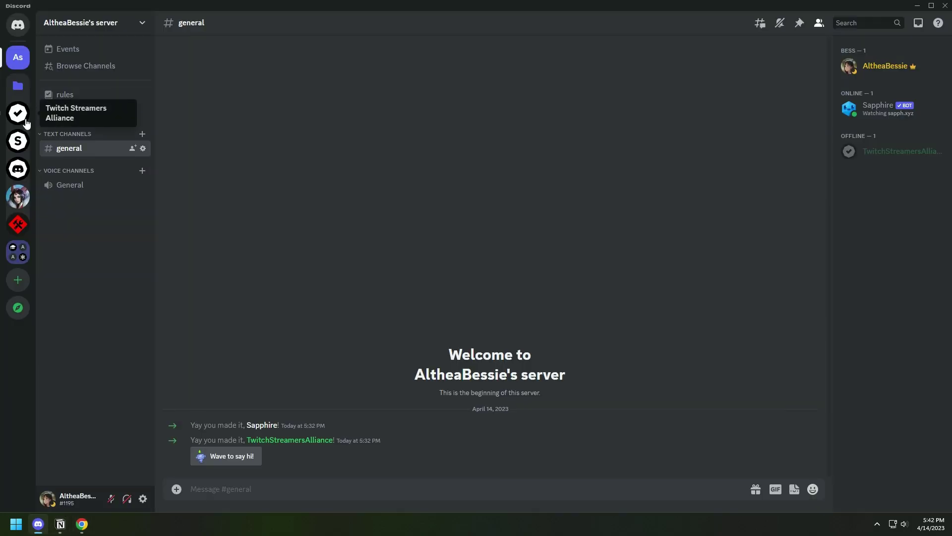
click(18, 140)
click(89, 128)
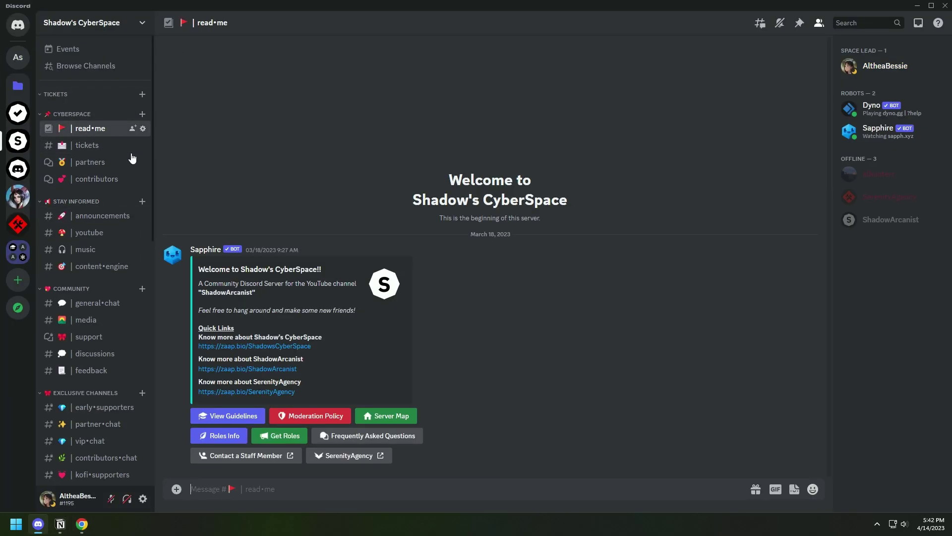
click(300, 415)
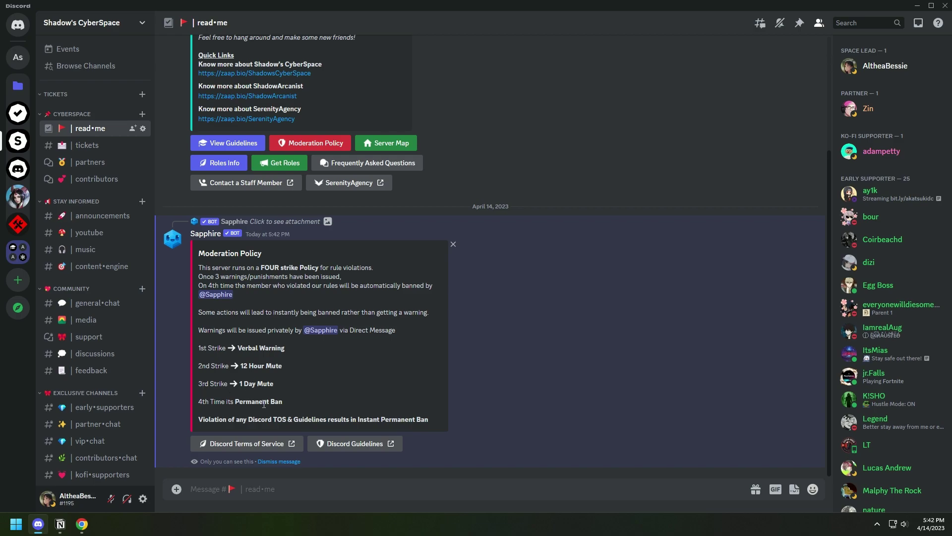
click(82, 524)
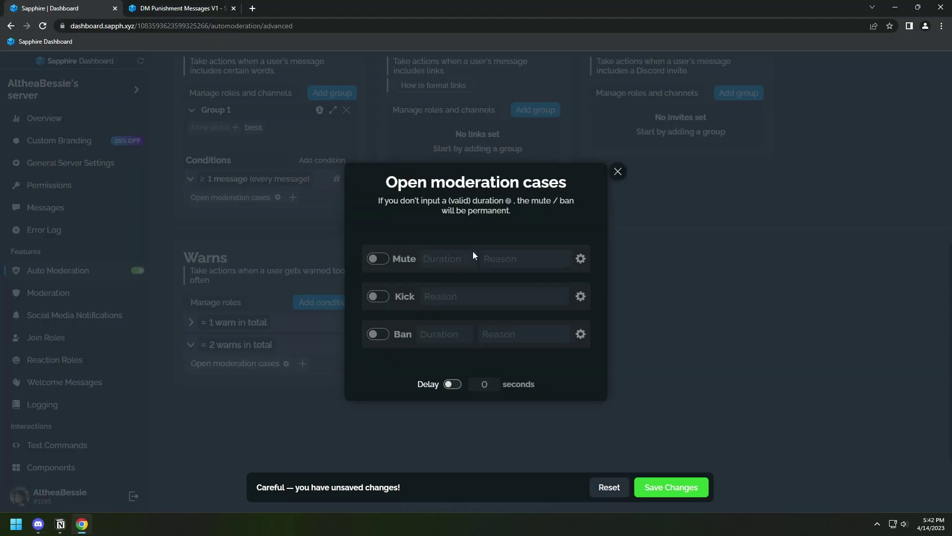
Enable a 12h Mute case for the 2-warn condition with its mutedone channel message turned off.
click(618, 173)
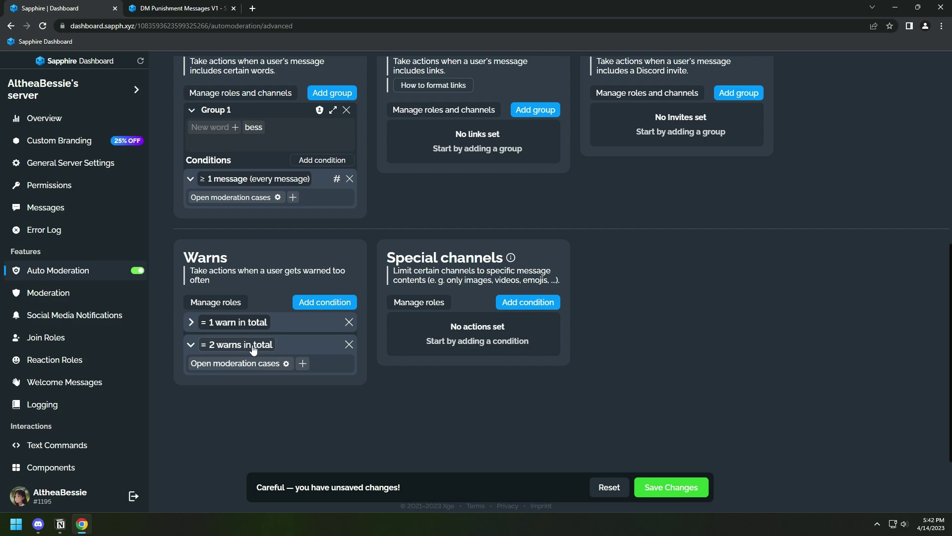
click(287, 363)
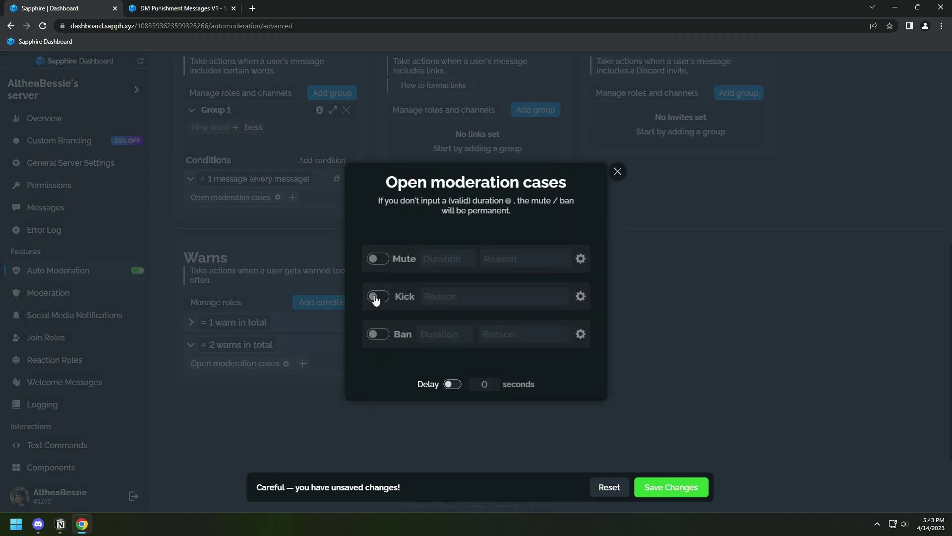
click(387, 263)
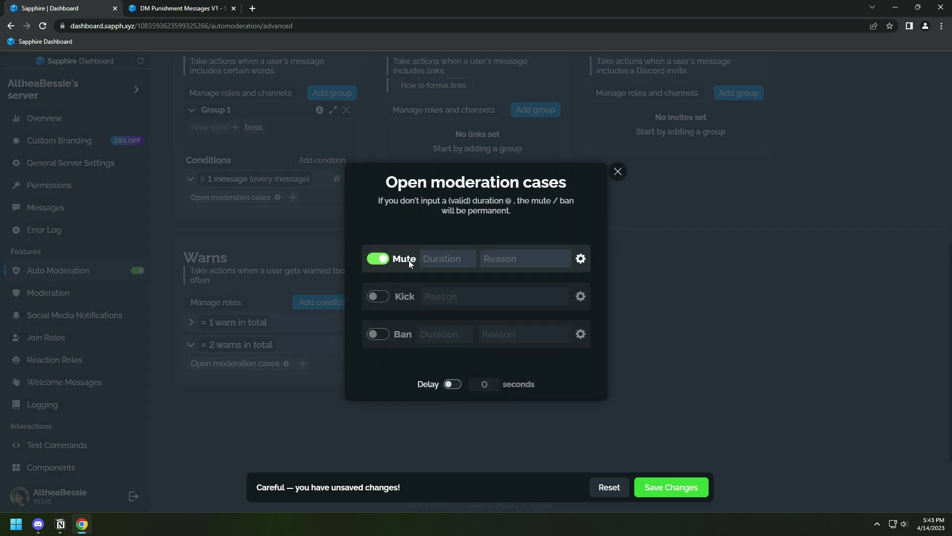
click(435, 258)
text(12h)
click(580, 258)
click(521, 307)
click(369, 249)
click(680, 328)
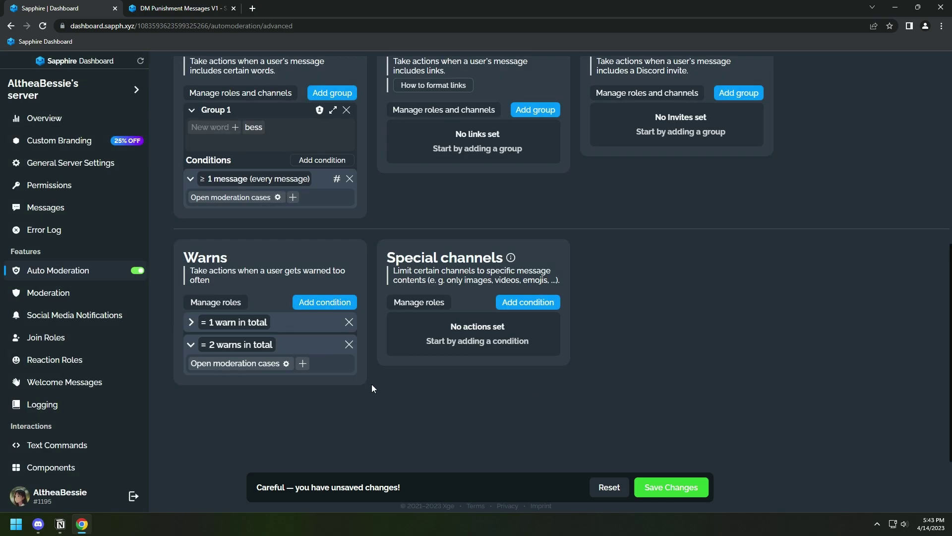
Give the 2-warn condition a DM user action that sends the "dm warn 2" template.
click(303, 363)
click(300, 412)
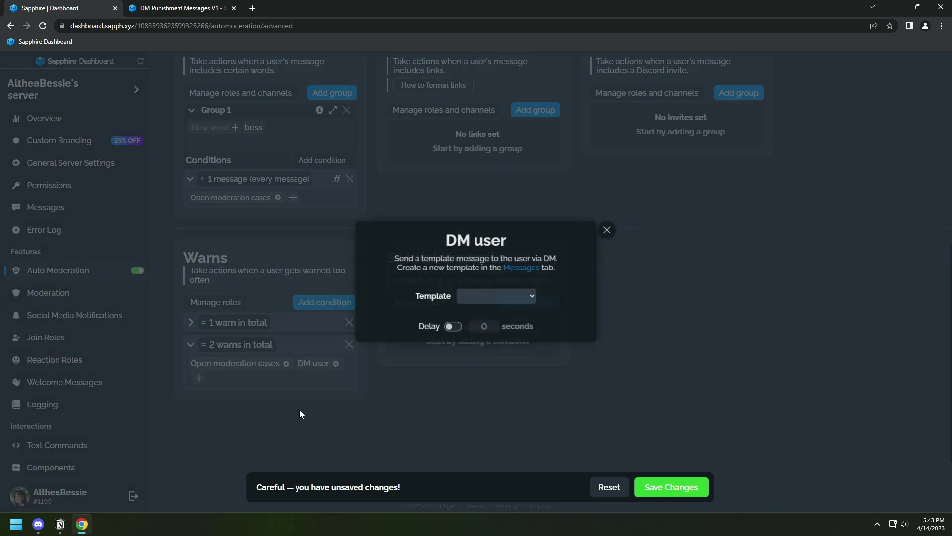
click(492, 296)
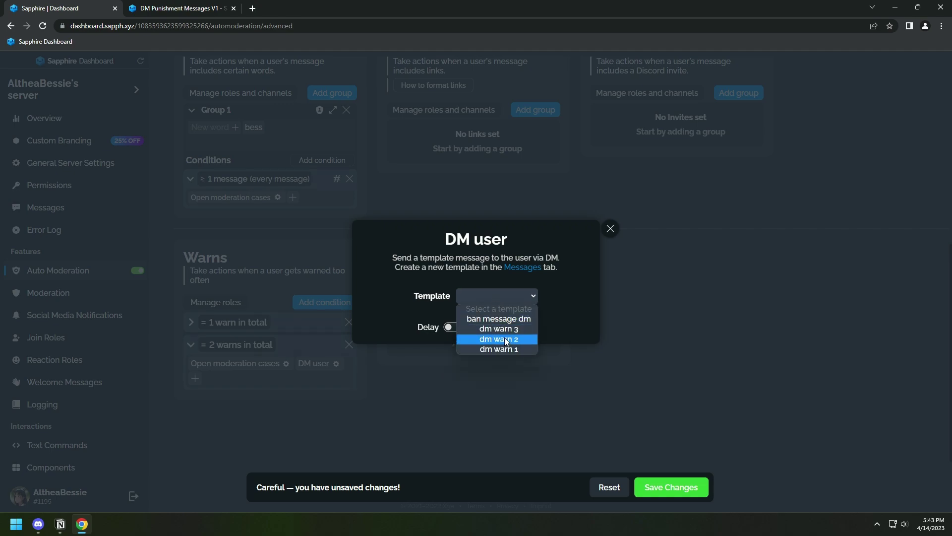
click(638, 325)
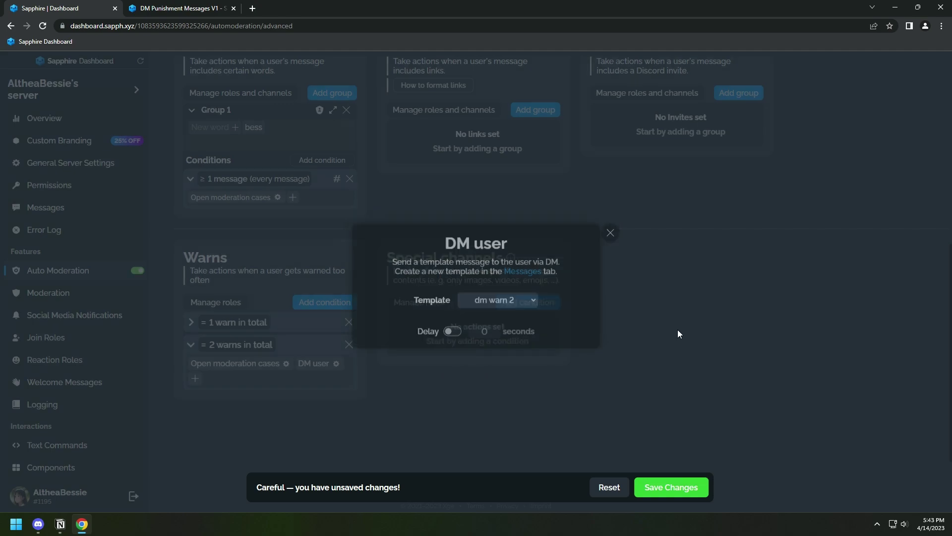
Add a Warns condition that triggers at 3 warns in total.
click(325, 302)
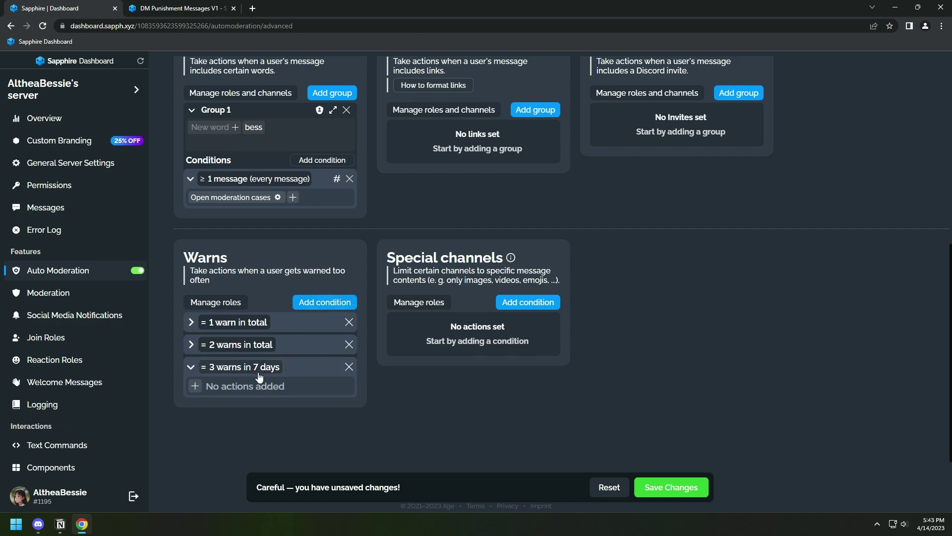
click(273, 367)
click(291, 344)
click(287, 400)
Give the 3-warn condition an Open moderation cases action with a 1d Mute and its mutedone channel message turned off.
click(198, 387)
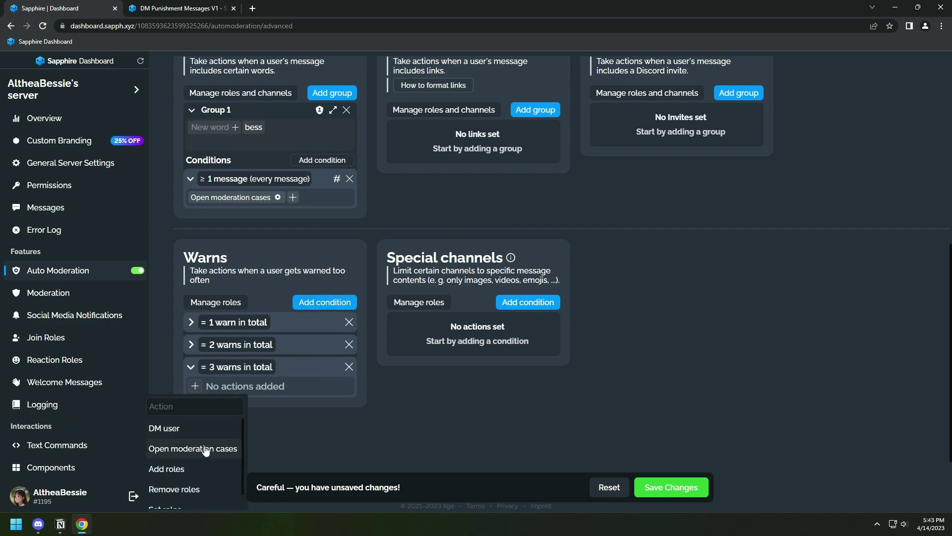
click(198, 449)
click(380, 260)
click(442, 262)
text(1)
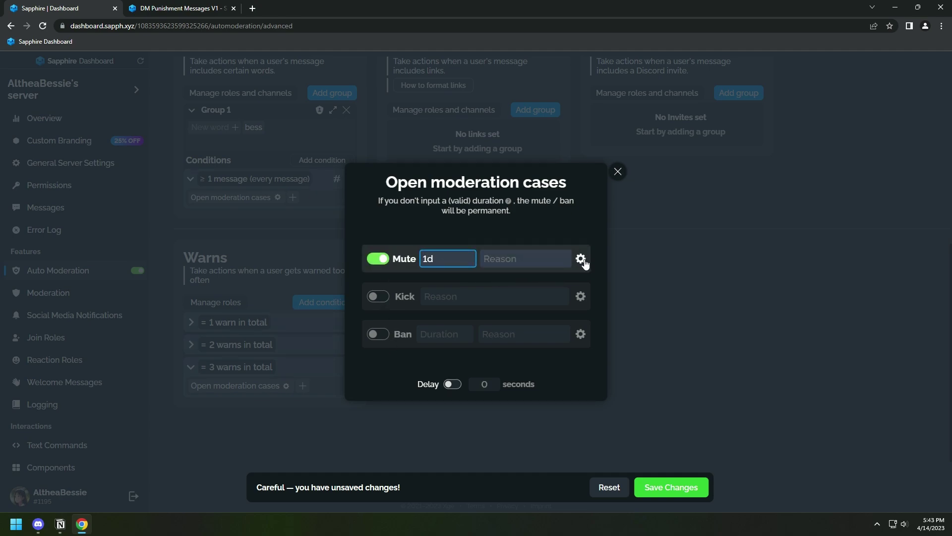
text(d)
click(581, 259)
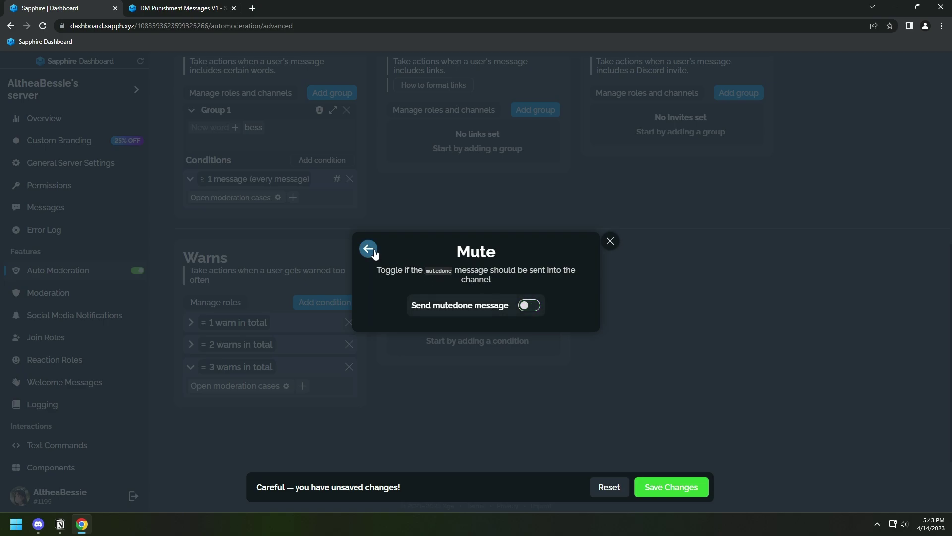
click(368, 249)
click(706, 343)
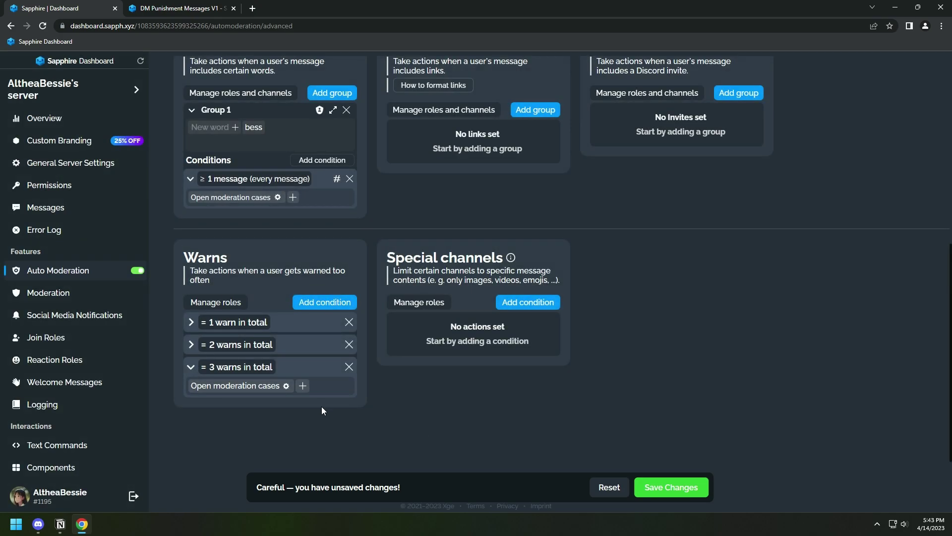
Give the 3-warn condition a DM user action that sends the "dm warn 3" template.
click(303, 387)
click(290, 429)
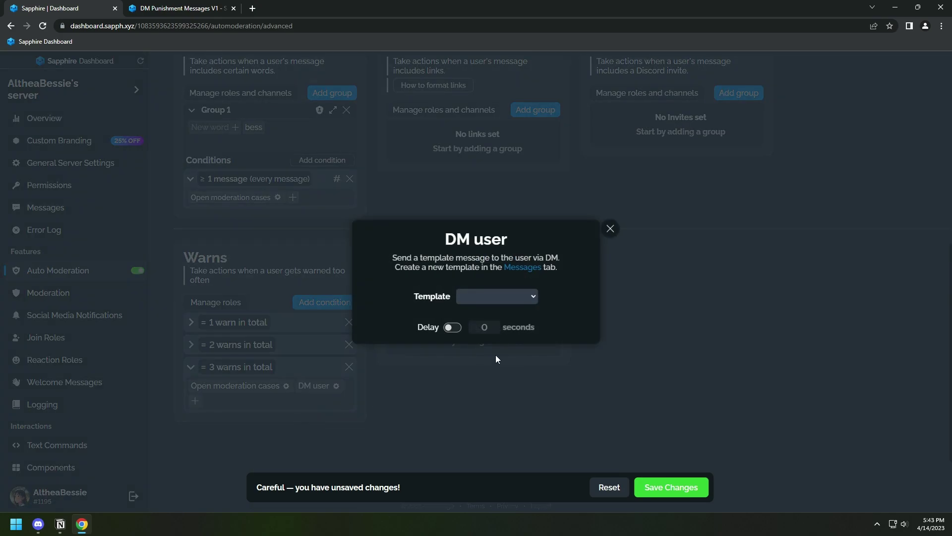
click(499, 304)
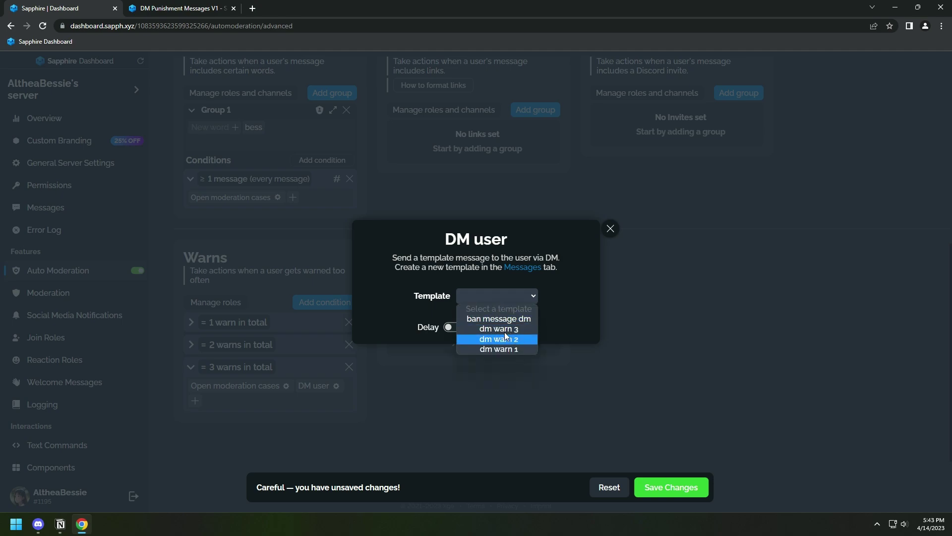
click(498, 328)
click(669, 329)
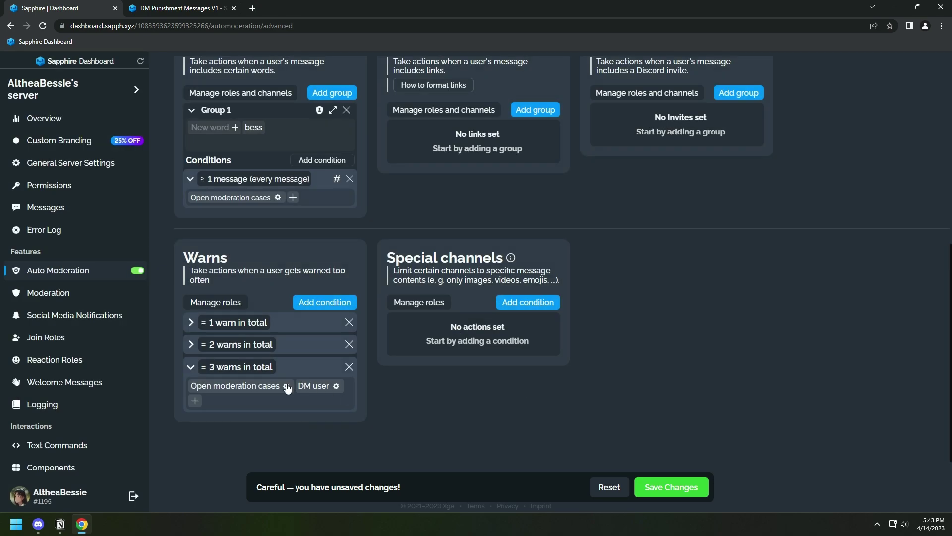
Add another Warns condition that triggers at 4 warns in total.
click(223, 367)
click(301, 303)
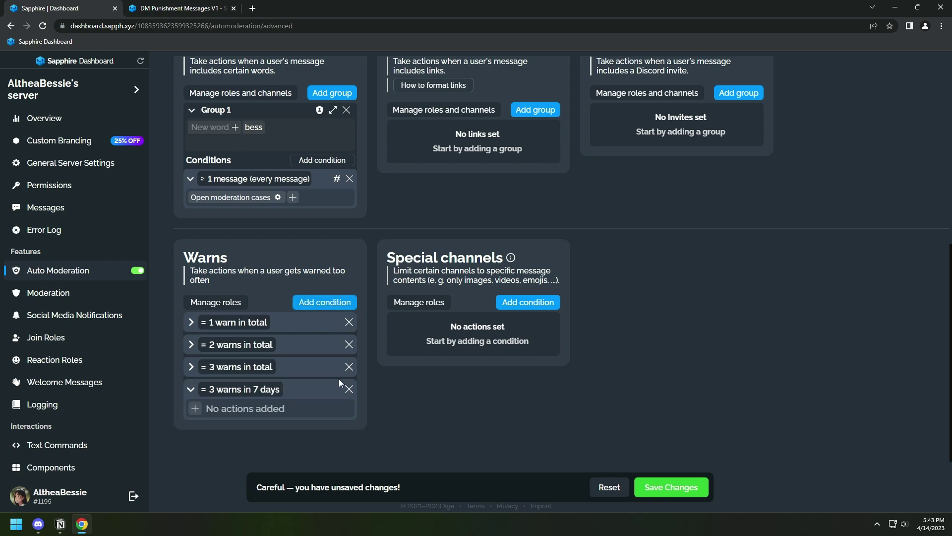
click(243, 391)
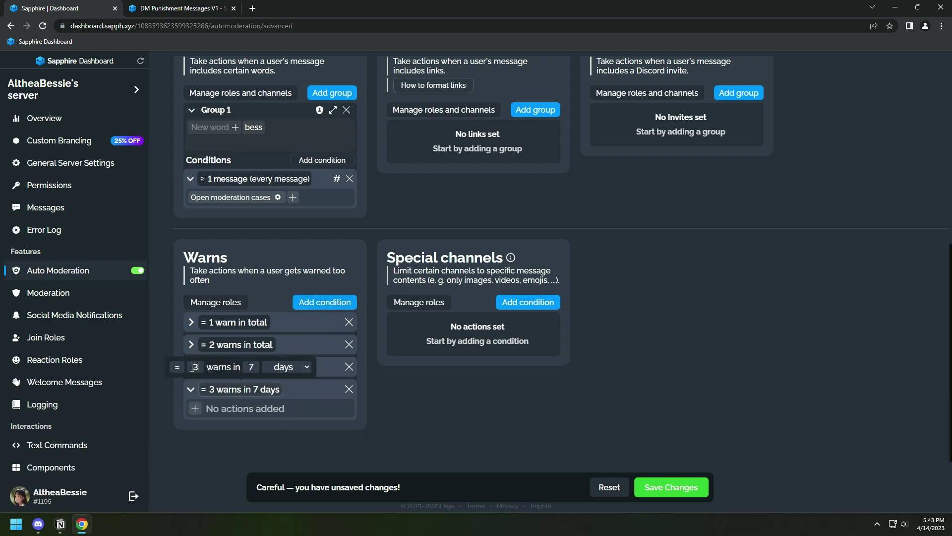
text(4)
click(296, 368)
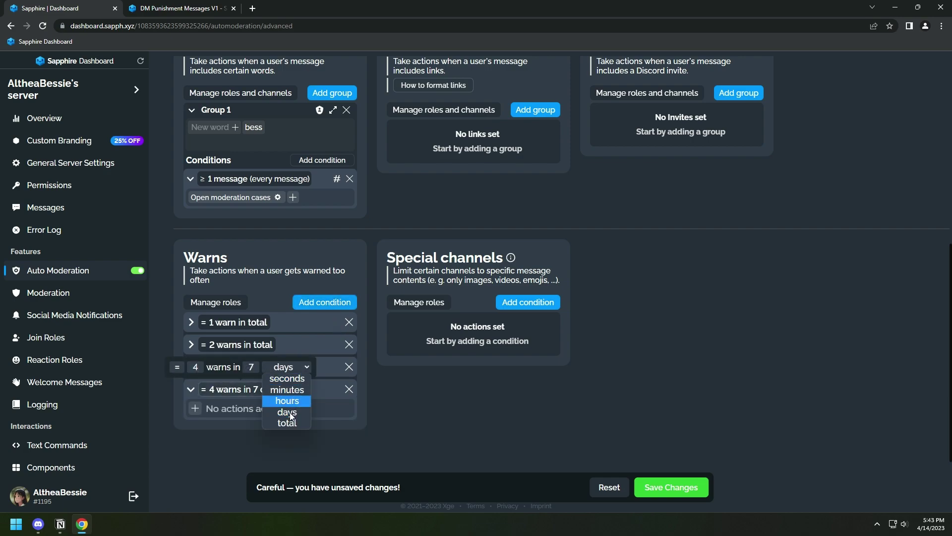
click(290, 421)
Give the 4-warn condition an Open moderation cases action with Ban enabled and no duration.
click(221, 421)
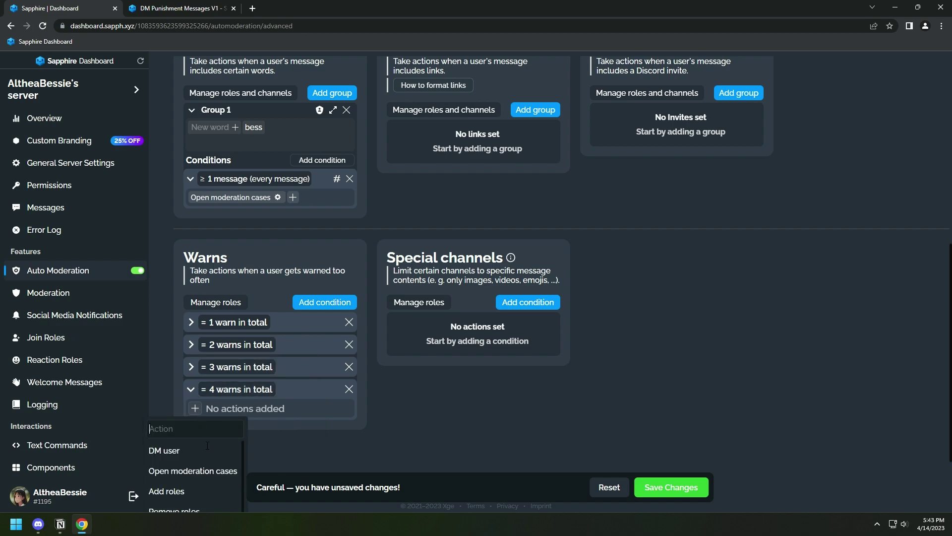
click(197, 470)
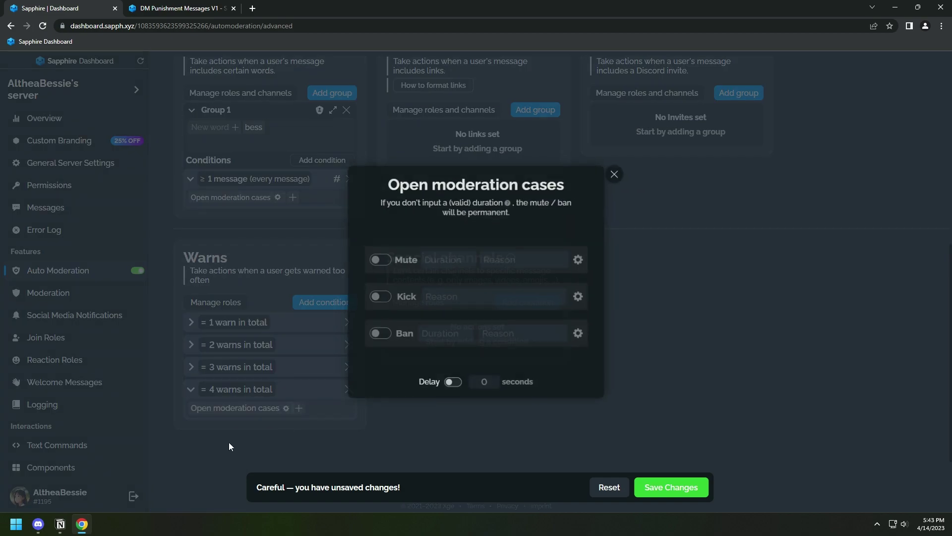
click(382, 336)
click(580, 335)
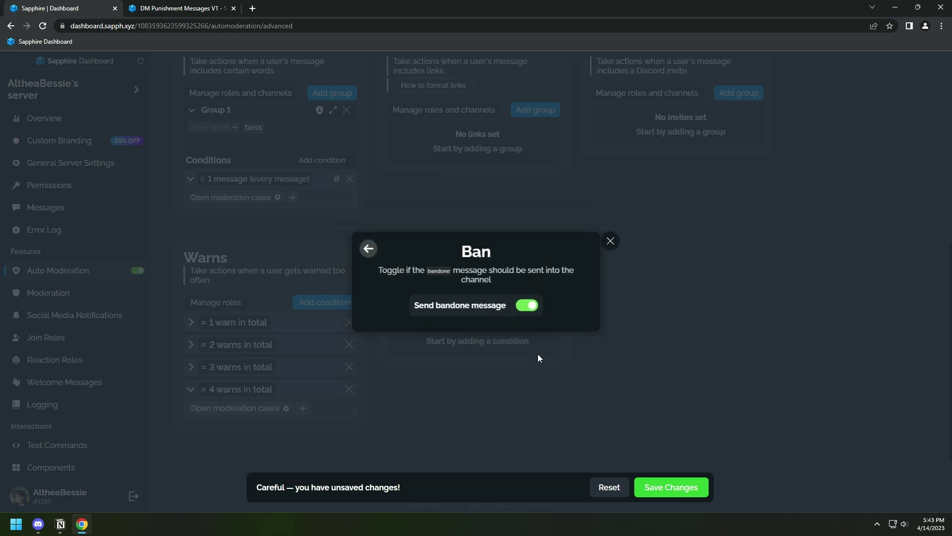
click(369, 249)
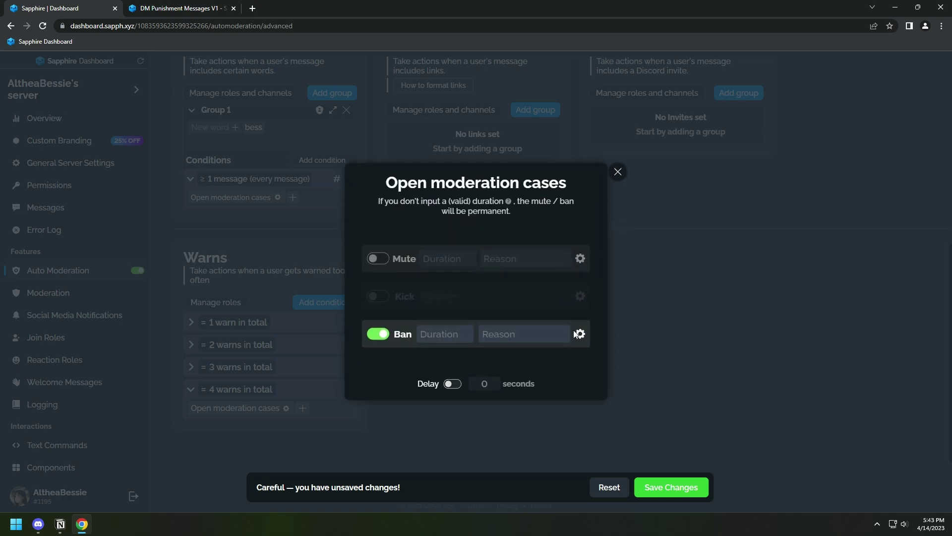
click(655, 344)
Give the 4-warn condition a DM user action that sends the "ban message dm" template.
click(301, 409)
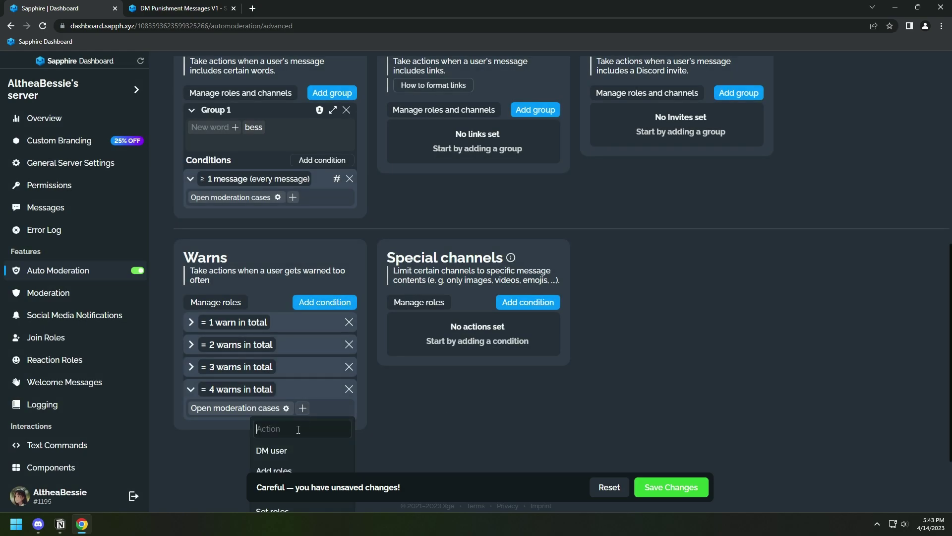
click(272, 449)
click(479, 296)
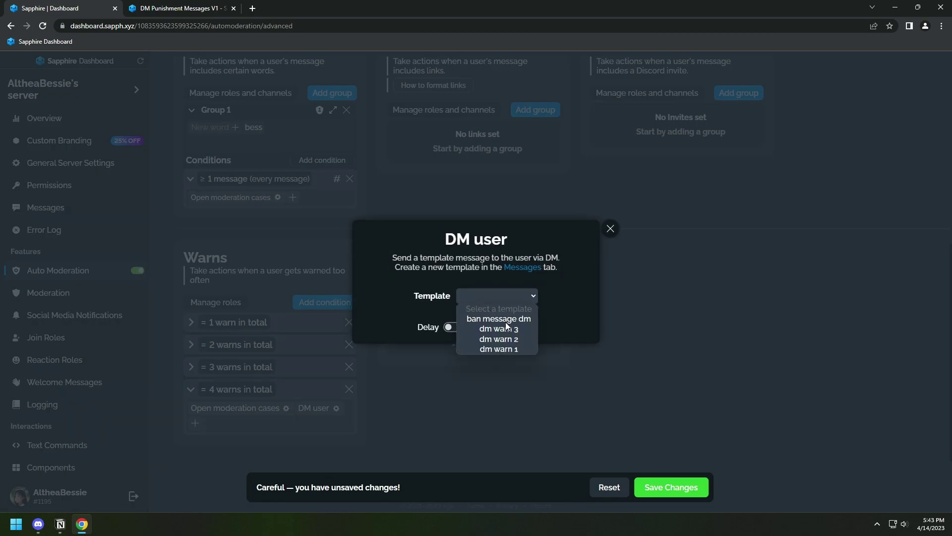
click(494, 318)
click(659, 349)
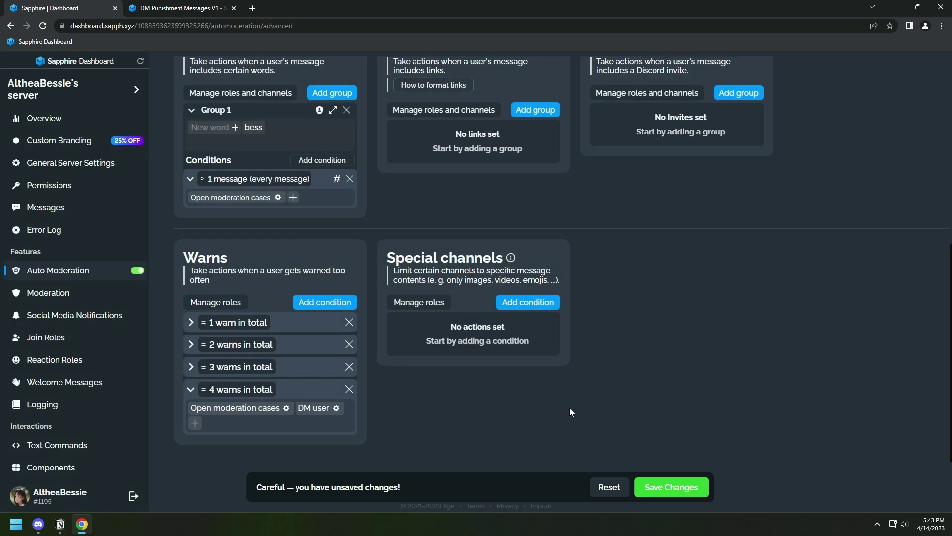
Save the auto moderation changes.
scroll(426, 400, up, 2)
click(665, 487)
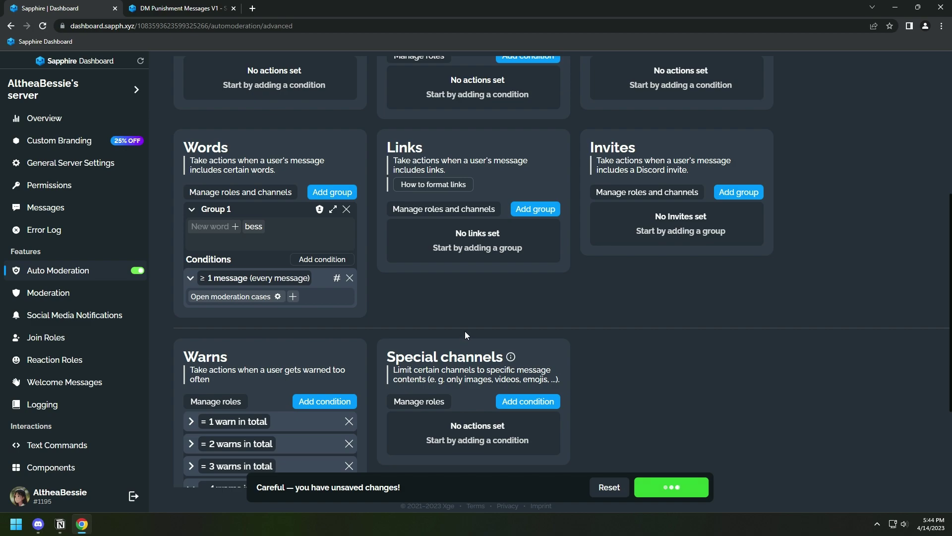
scroll(450, 304, up, 5)
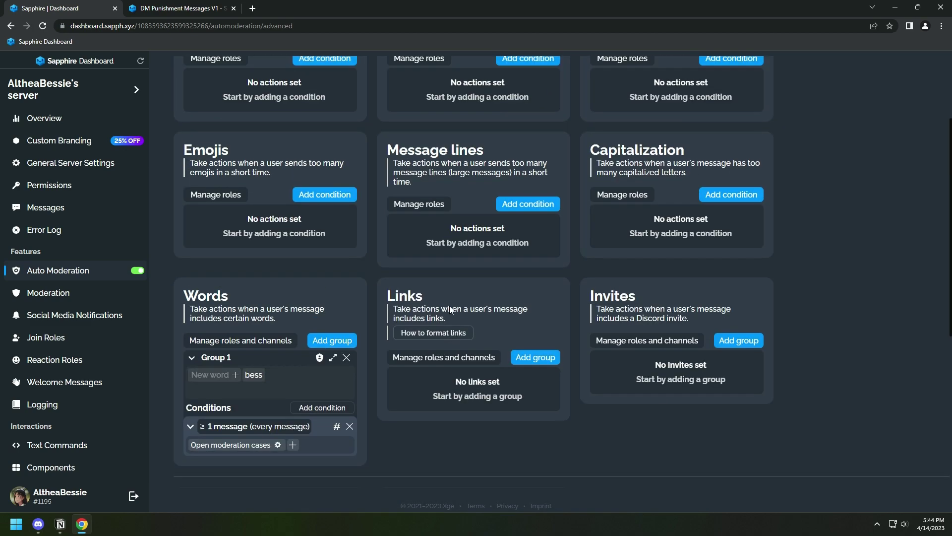
Switch to Discord, open the test server and change to the TwitchStreamersAlliance account.
click(38, 524)
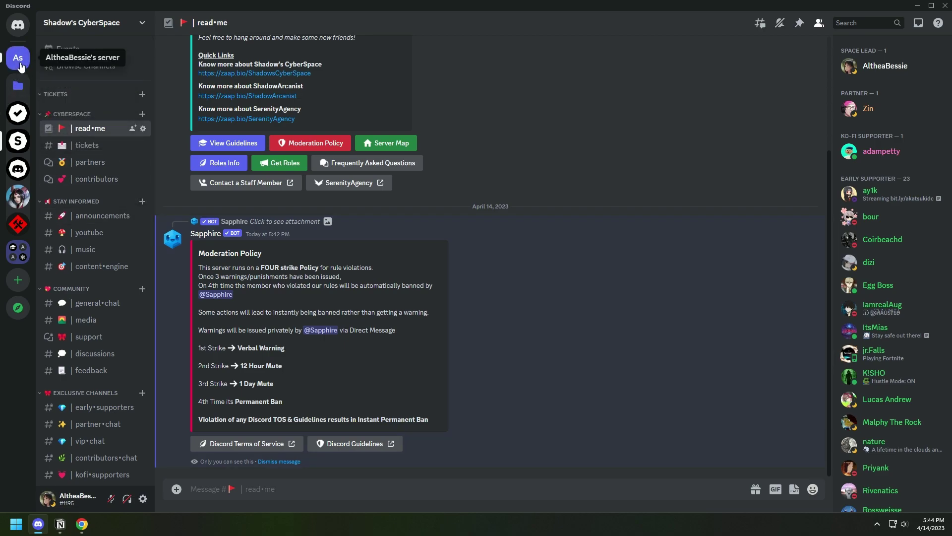
click(18, 57)
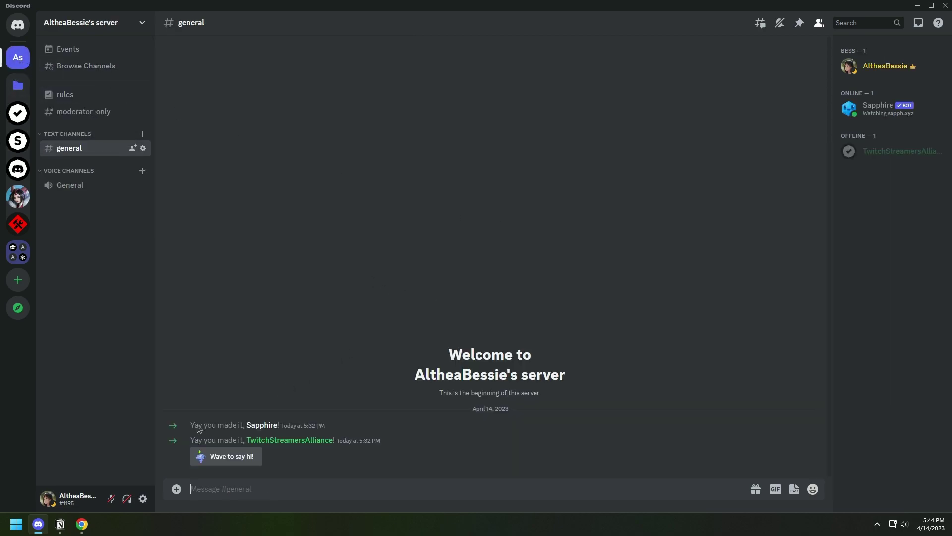
click(74, 498)
mouse_move(111, 421)
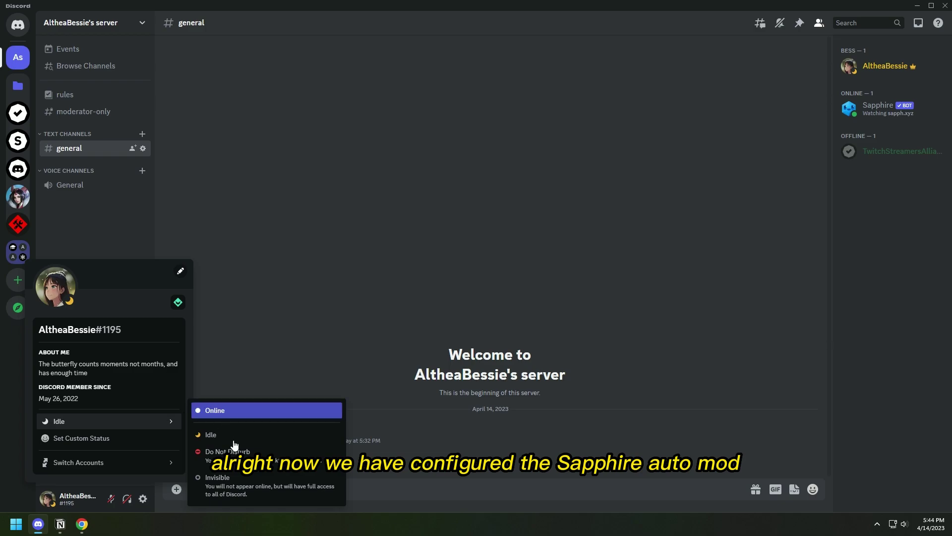
mouse_move(117, 462)
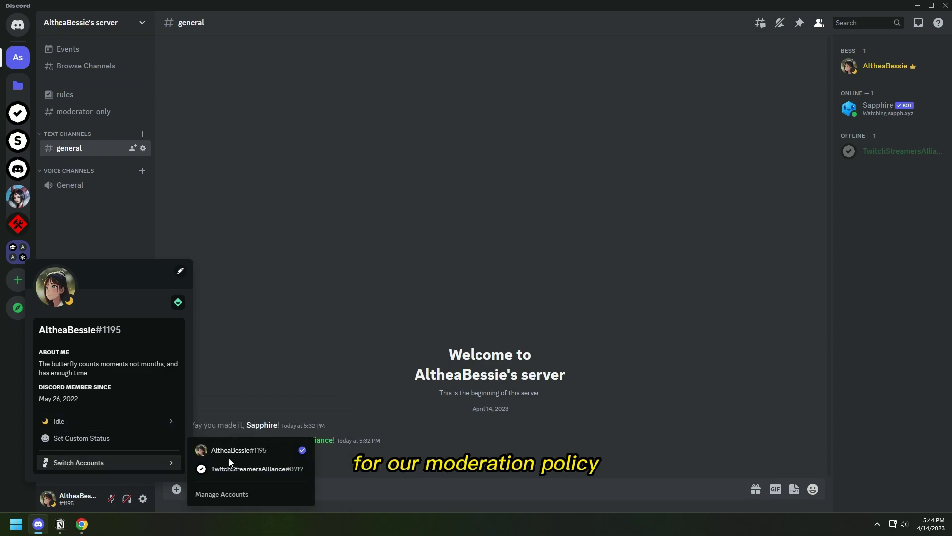
click(251, 468)
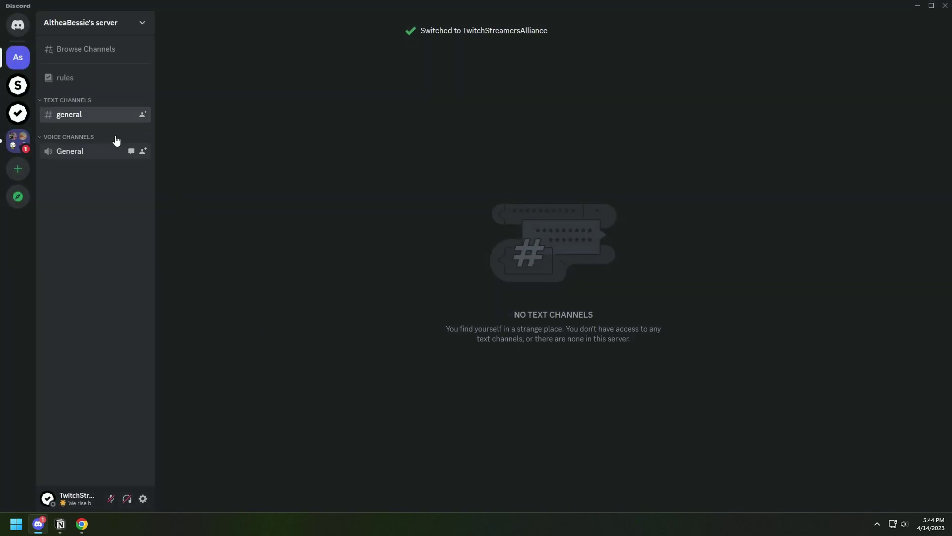
Send the blocked word "bess" in the general channel, check Sapphire's direct messages and return to the server.
click(76, 116)
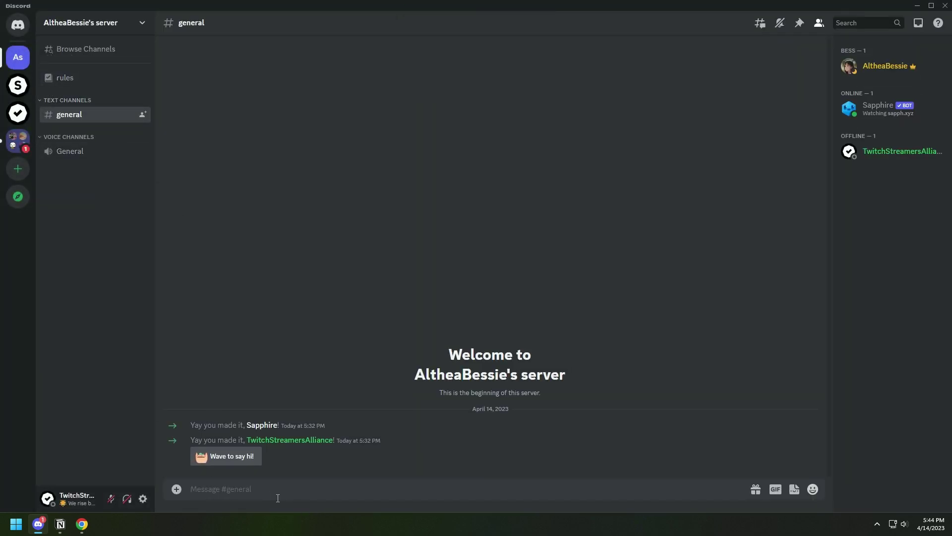
text(bess)
key(Return)
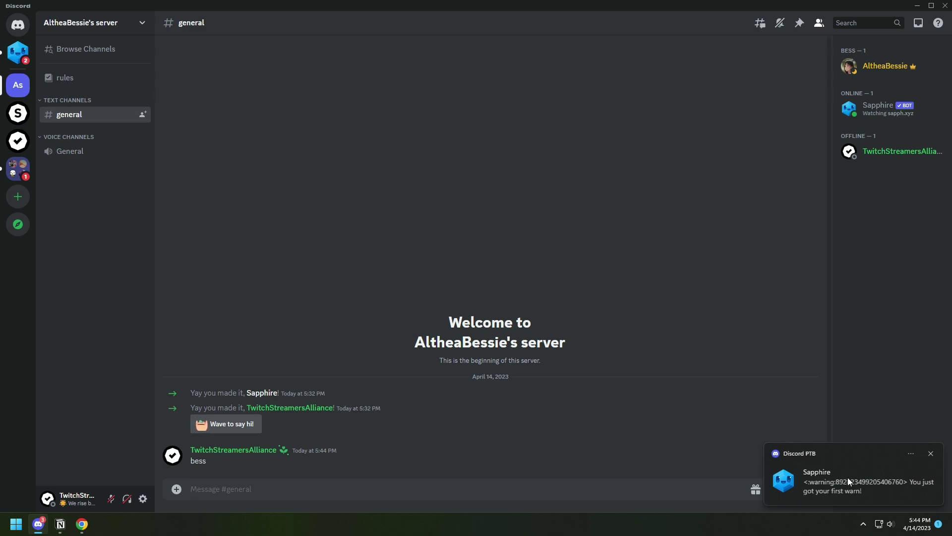
click(18, 52)
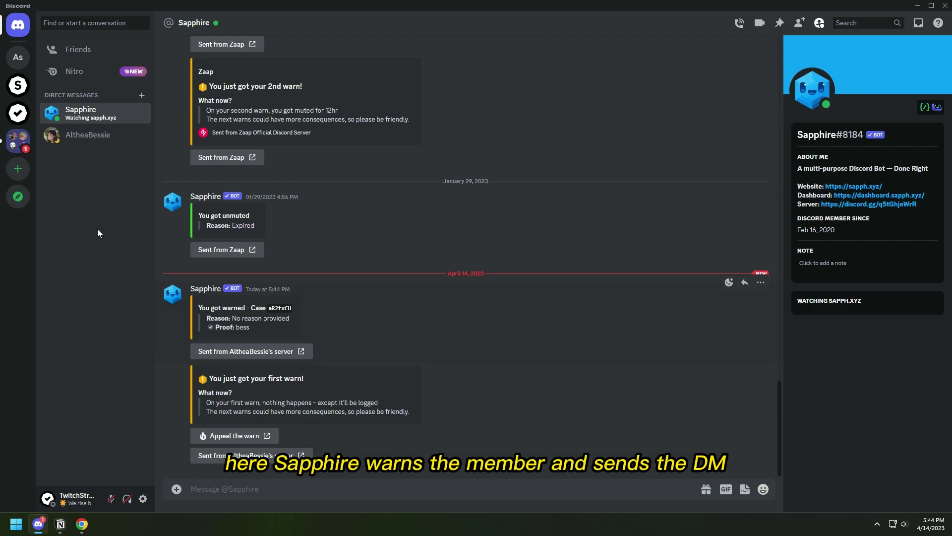
click(14, 59)
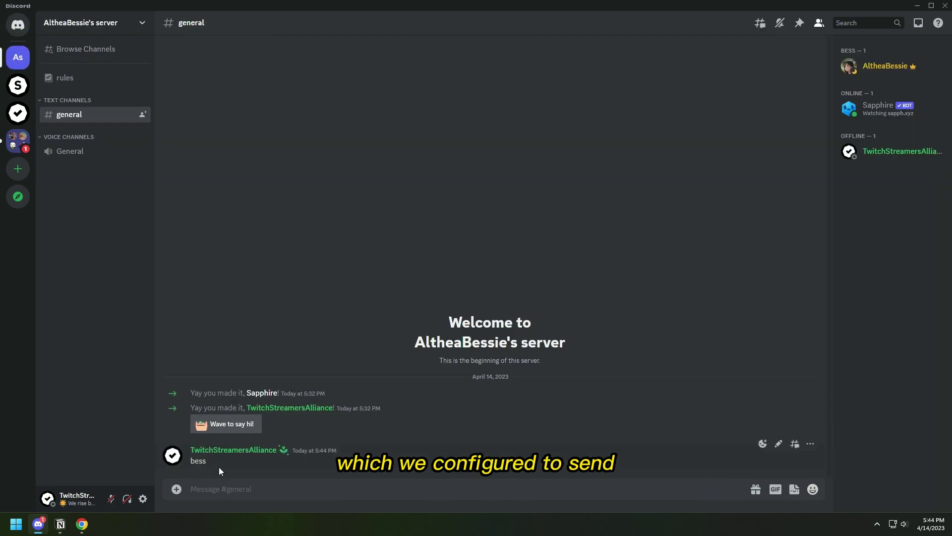
Switch to the Sapphire dashboard in Chrome, add a Block messages action without a note to the Words Group 1 condition and save.
click(82, 524)
scroll(293, 367, down, 3)
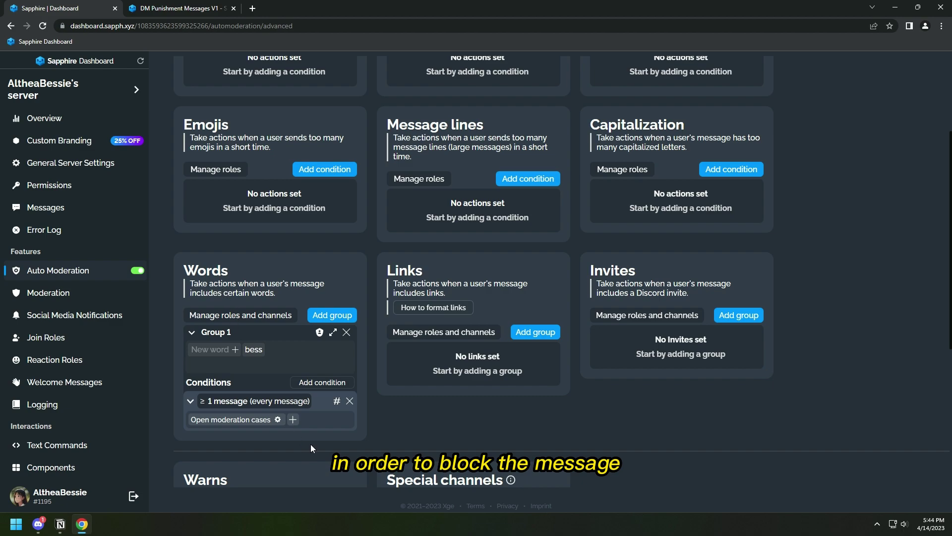
click(293, 419)
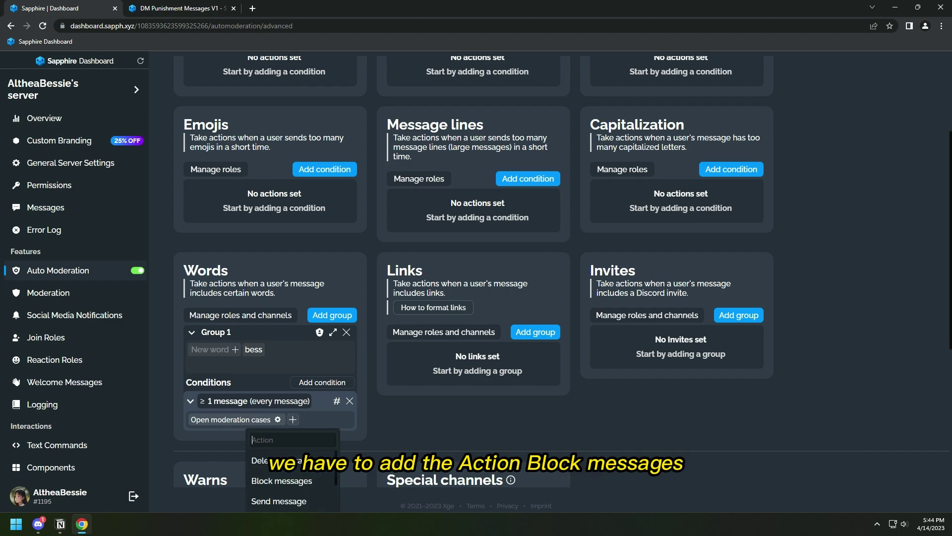
click(284, 481)
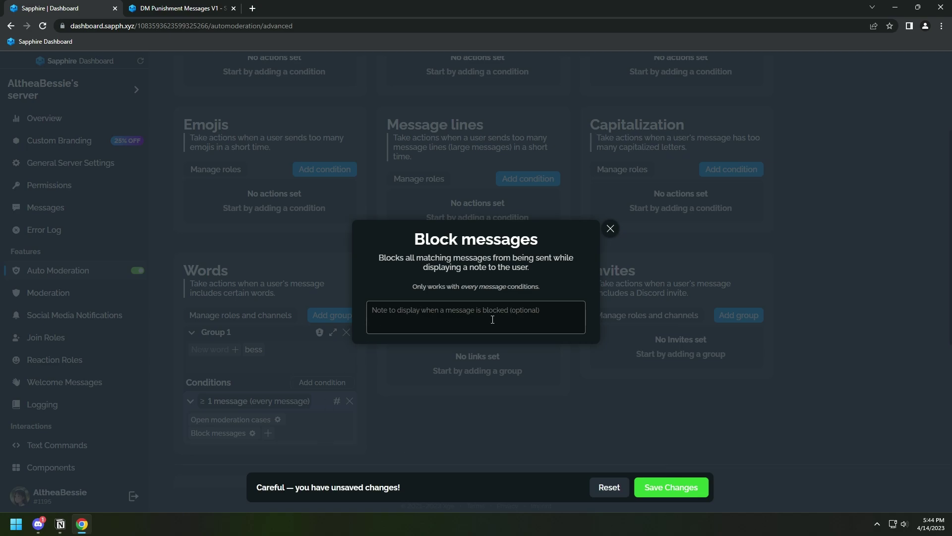
click(655, 451)
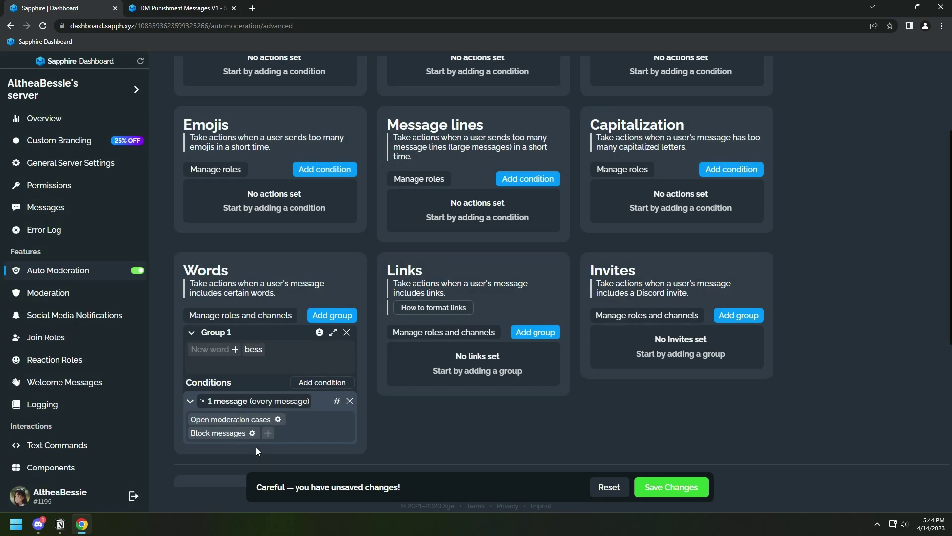
click(670, 487)
Switch back to Discord, send "bess" in the general channel again and open Sapphire's direct messages.
click(41, 526)
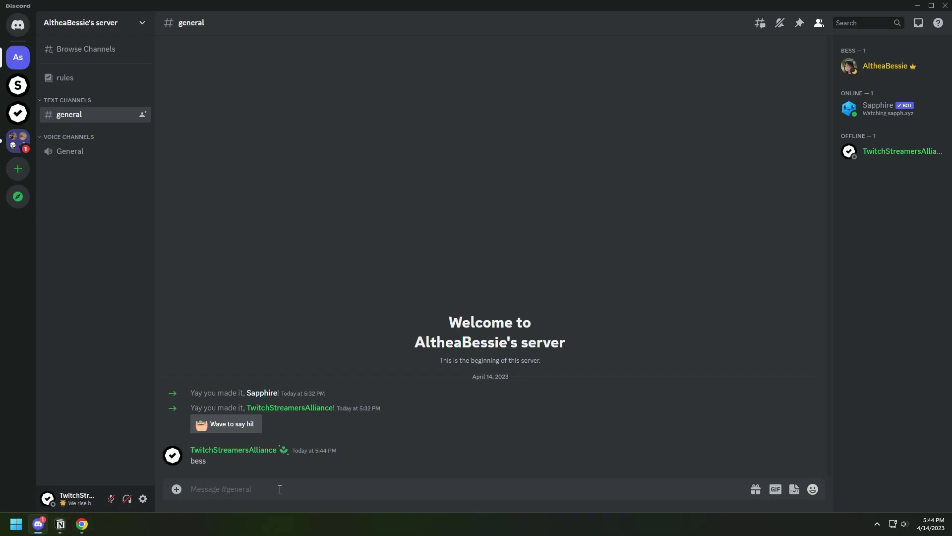
text(bess)
key(Return)
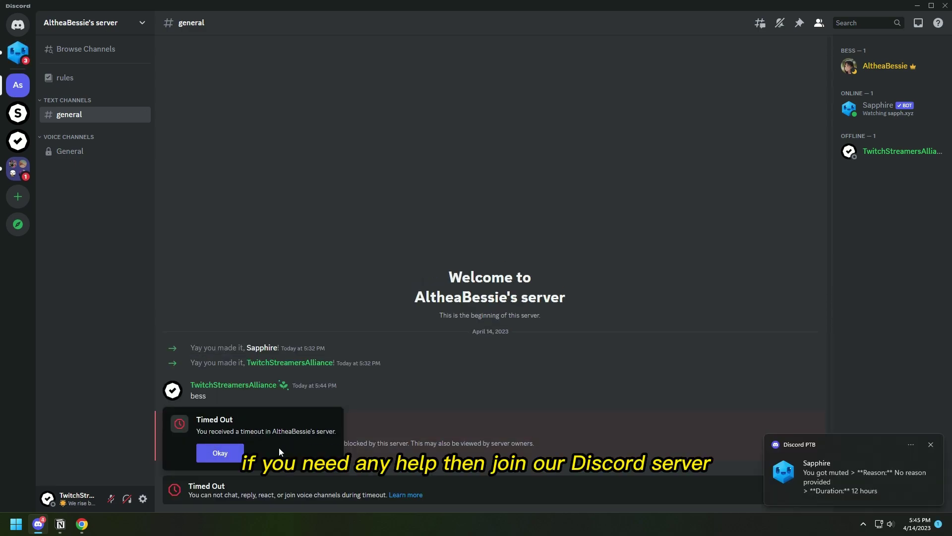
click(26, 59)
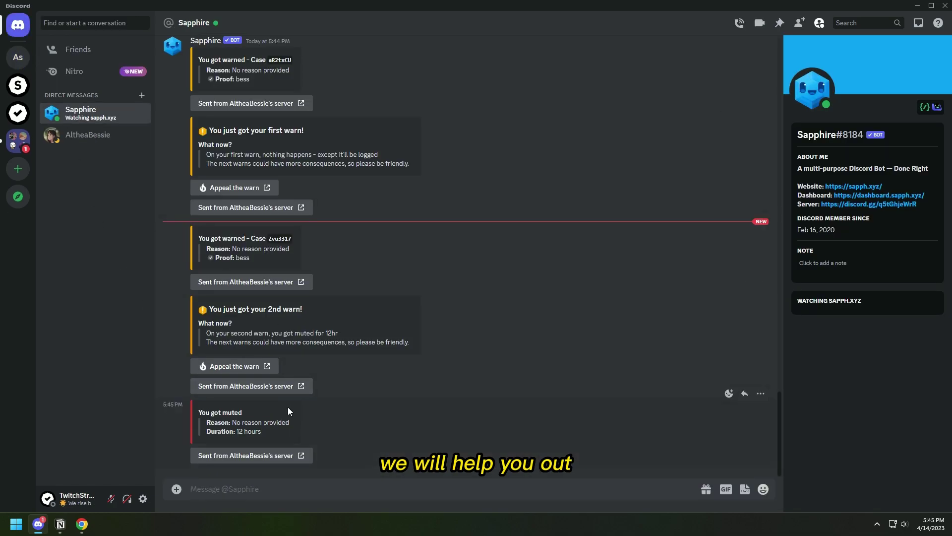